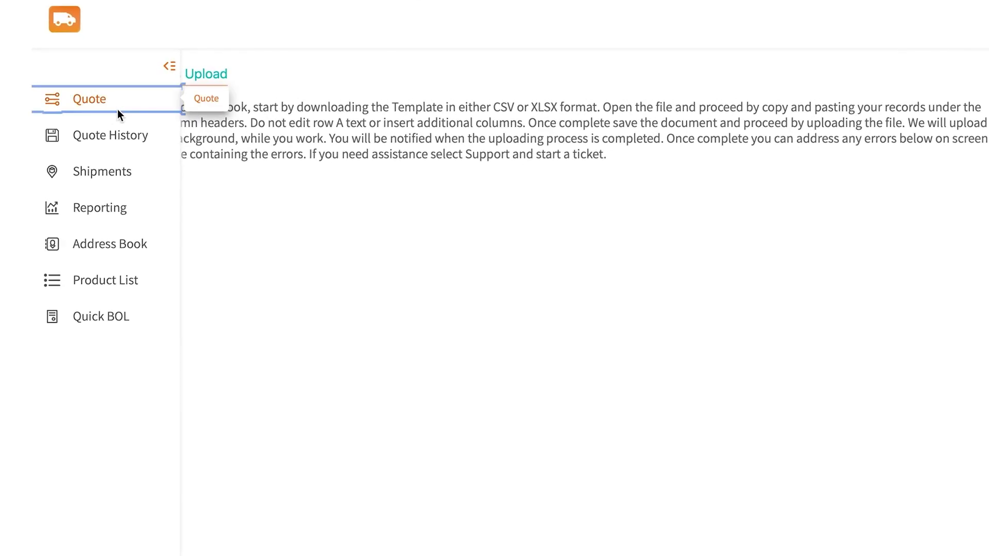
Step: Start a new quote from the Quote entry in the sidebar
{"action": "left_click", "coordinate": [118, 109]}
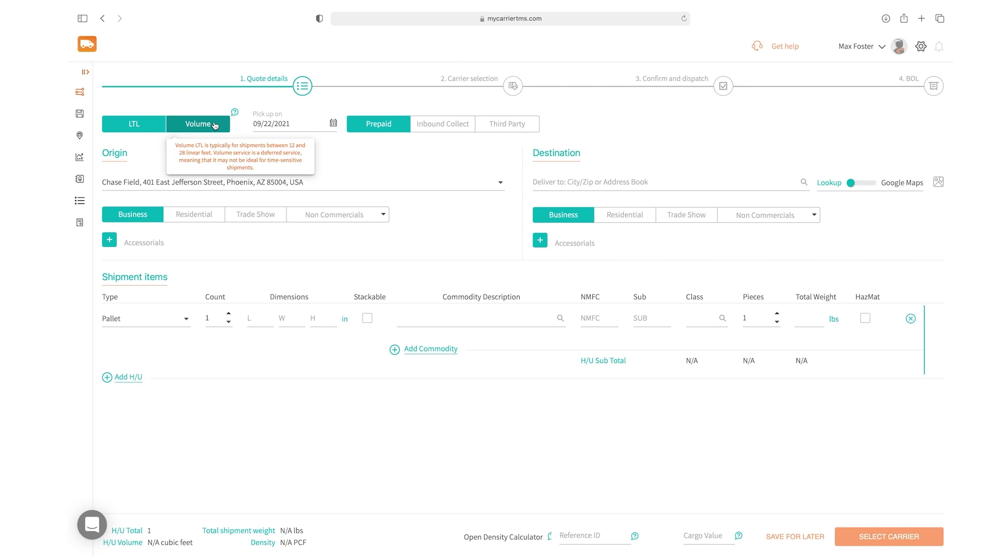
{"action": "left_click", "coordinate": [215, 125]}
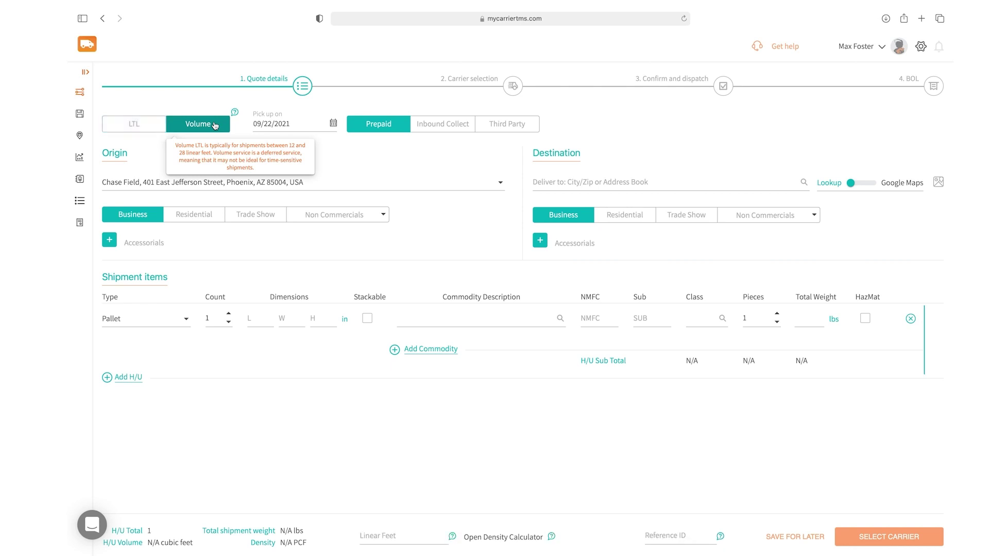
{"action": "left_click", "coordinate": [181, 128]}
{"action": "left_click", "coordinate": [182, 126]}
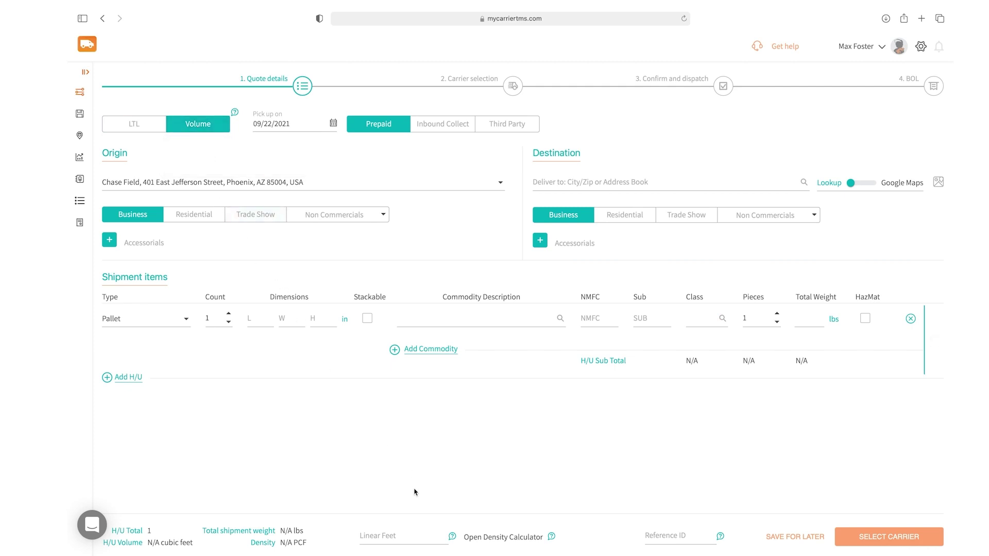
{"action": "left_click", "coordinate": [417, 535]}
{"action": "type", "text": "24"}
{"action": "key", "text": "BackSpace"}
{"action": "key", "text": "BackSpace"}
{"action": "left_click", "coordinate": [134, 123]}
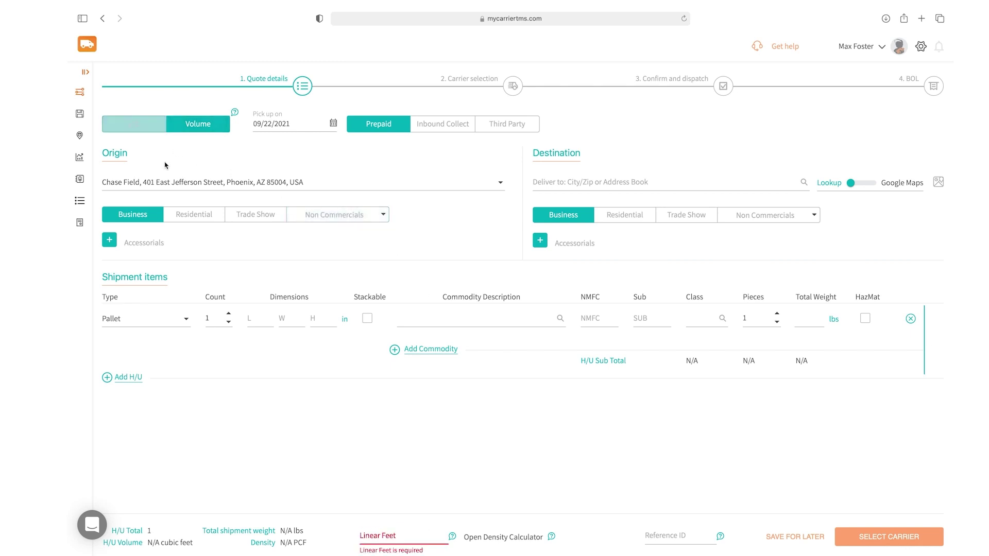
{"action": "left_click", "coordinate": [134, 123]}
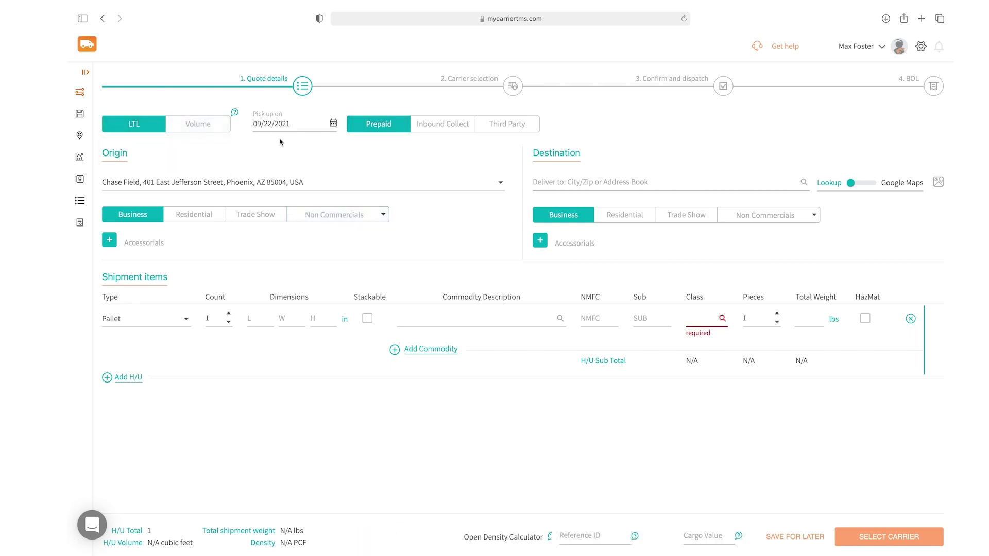
Step: Set the pickup date to 09/28/2021 from the calendar
{"action": "left_click", "coordinate": [332, 124]}
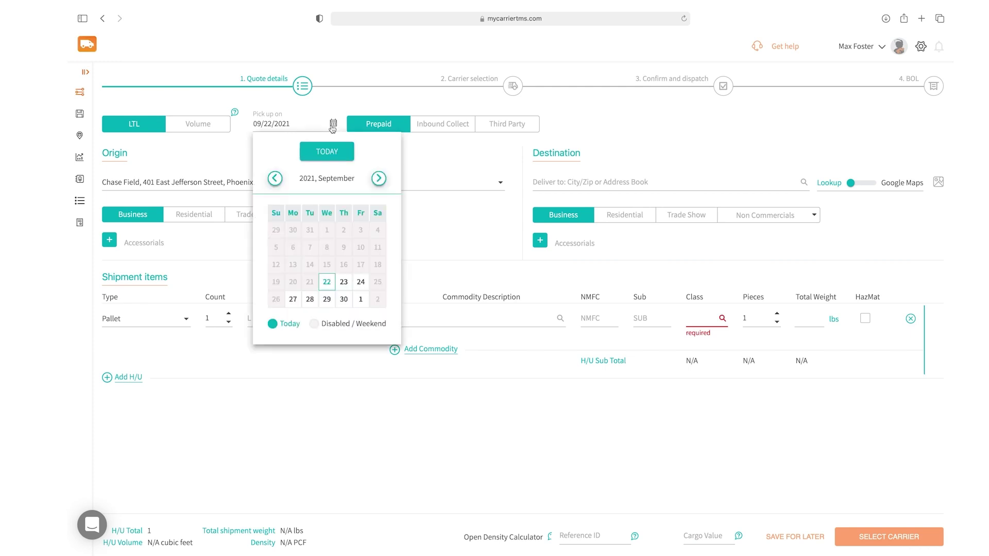
{"action": "left_click", "coordinate": [309, 299]}
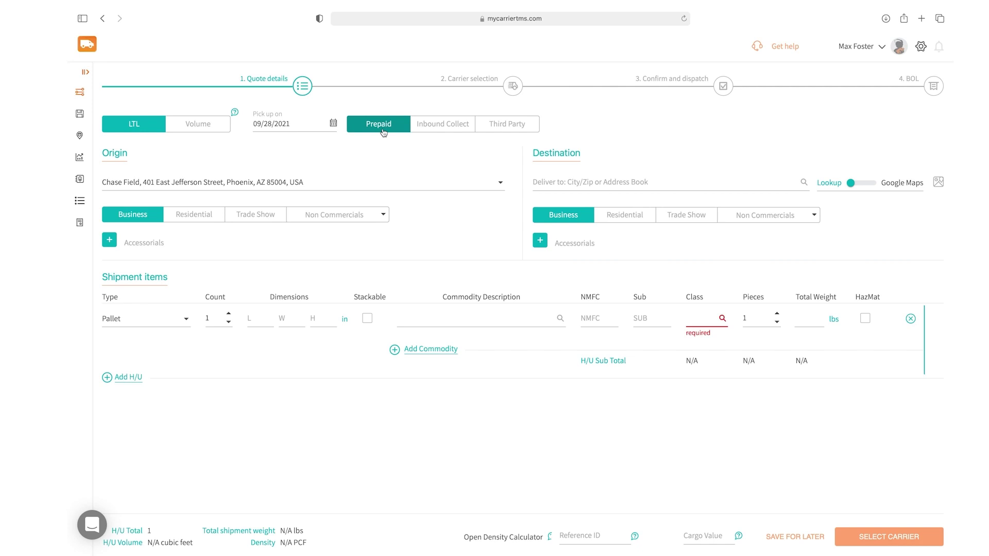
Step: Switch billing to Inbound Collect, then Third Party, clearing both addresses
{"action": "left_click", "coordinate": [444, 124]}
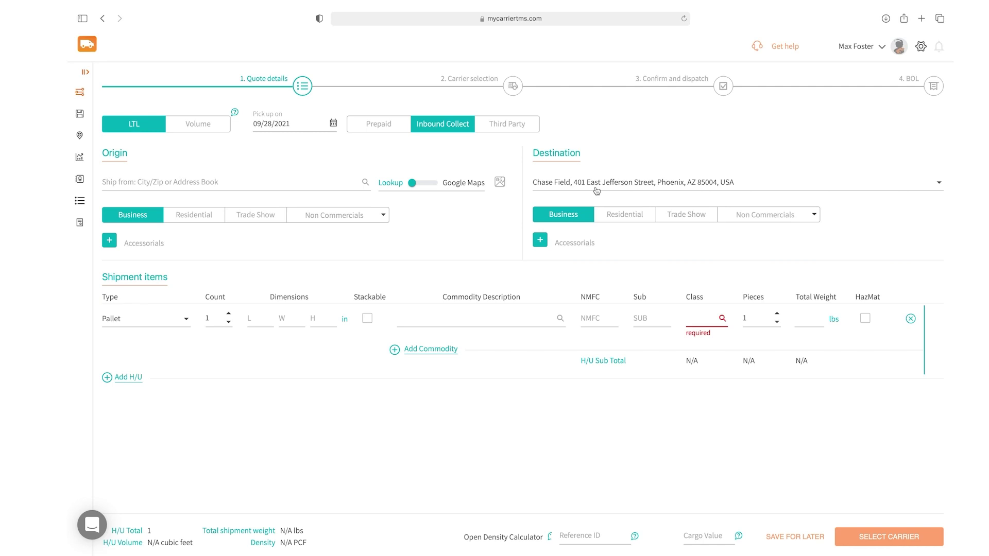
{"action": "left_click", "coordinate": [507, 124]}
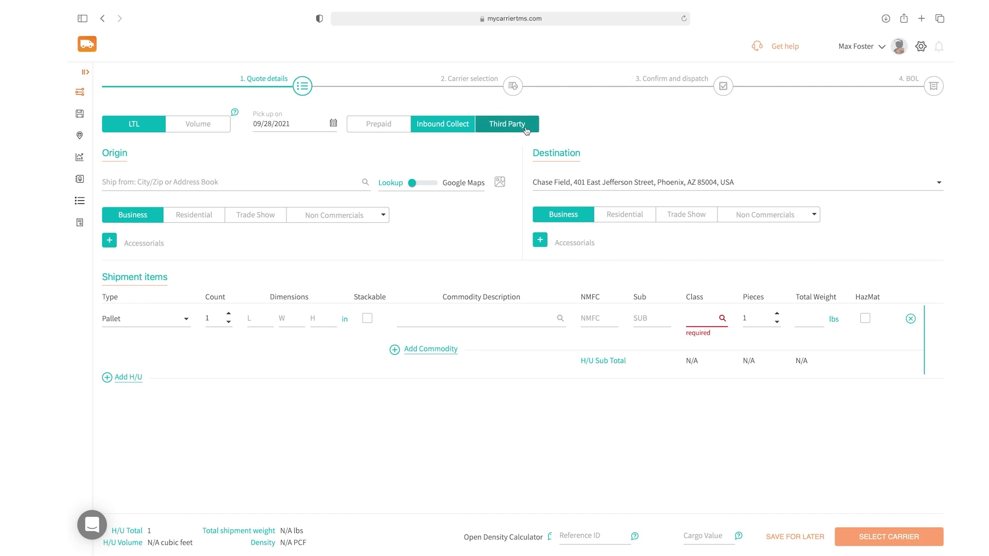
{"action": "left_click", "coordinate": [526, 129]}
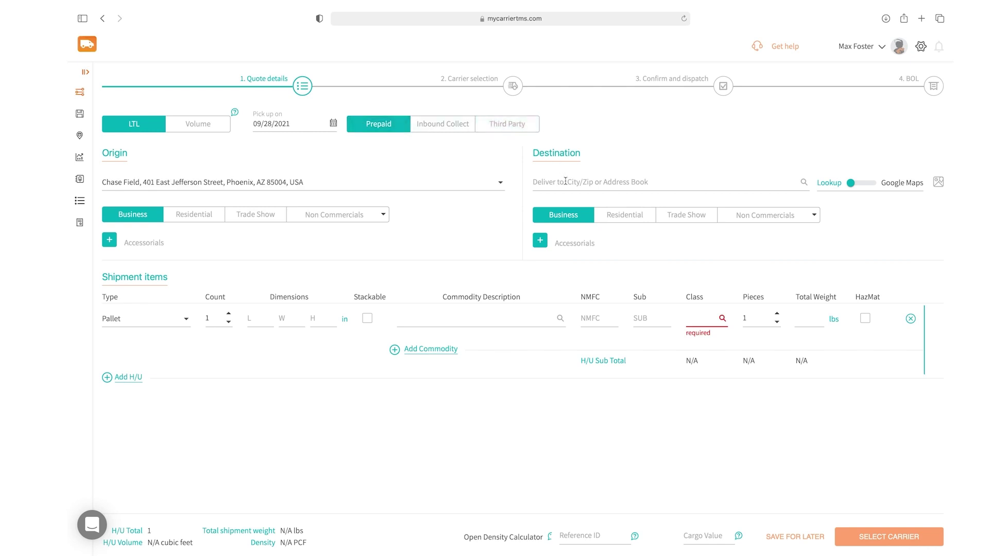
Step: Try city and ZIP destination searches ('widge', '60017'), erase them and leave the field empty
{"action": "left_click", "coordinate": [566, 181]}
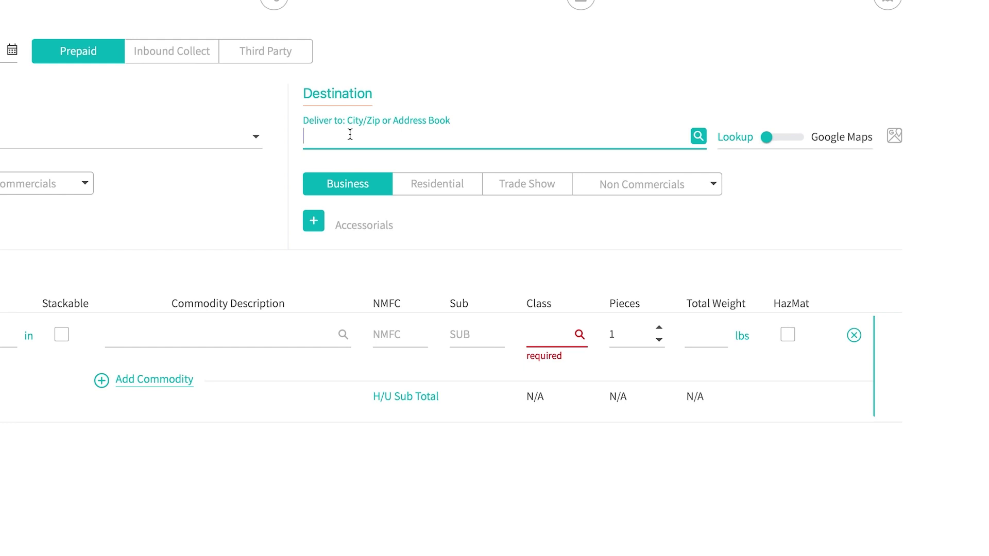
{"action": "type", "text": "wid"}
{"action": "type", "text": "ge"}
{"action": "key", "text": "BackSpace"}
{"action": "key", "text": "BackSpace"}
{"action": "key", "text": "BackSpace"}
{"action": "key", "text": "BackSpace"}
{"action": "key", "text": "BackSpace"}
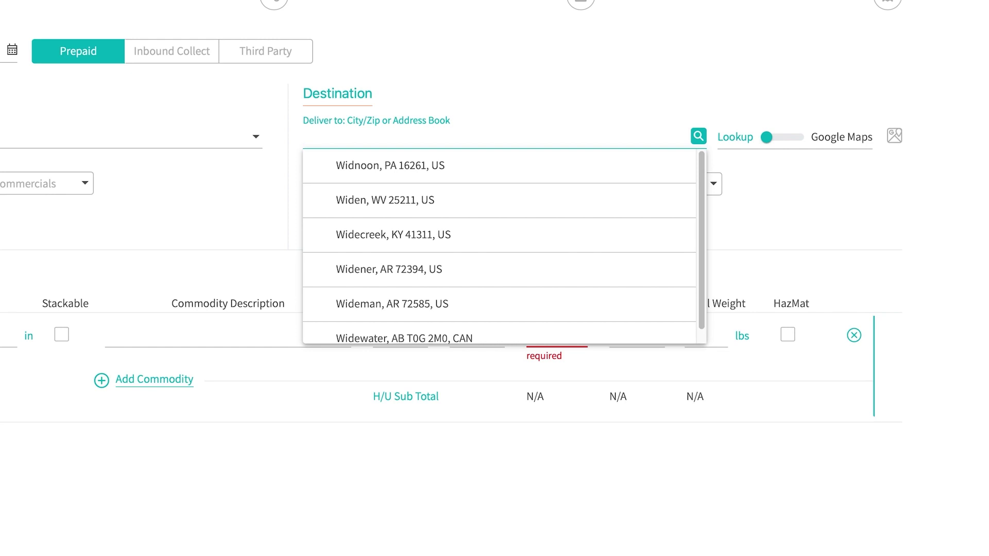
{"action": "type", "text": "60017"}
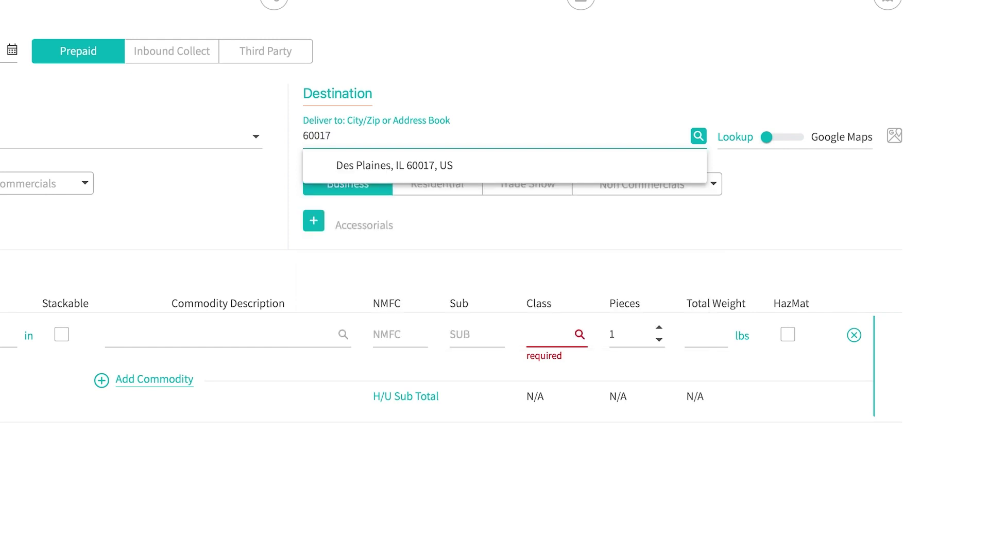
{"action": "key", "text": "BackSpace"}
{"action": "key", "text": "BackSpace"}
{"action": "key", "text": "BackSpace"}
{"action": "key", "text": "BackSpace"}
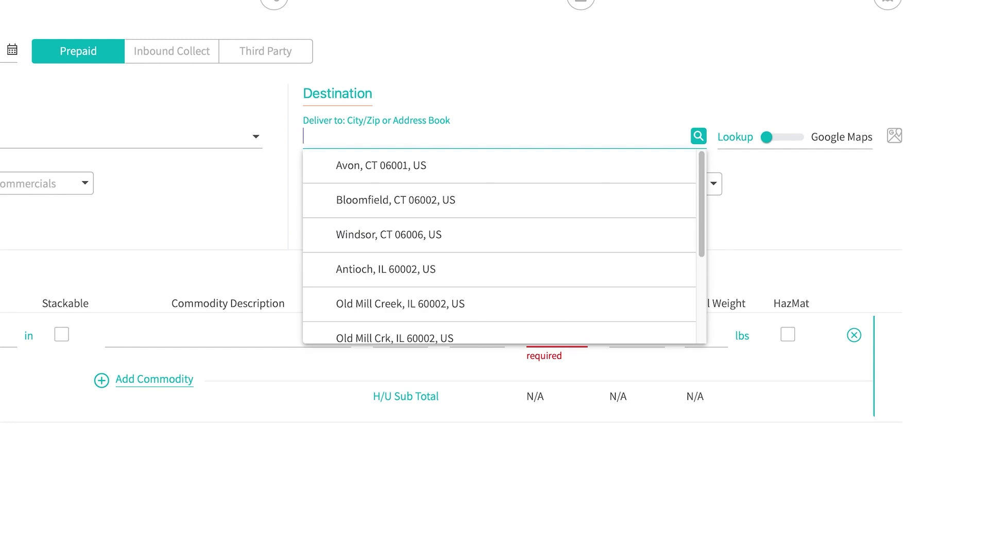
{"action": "left_click", "coordinate": [775, 144]}
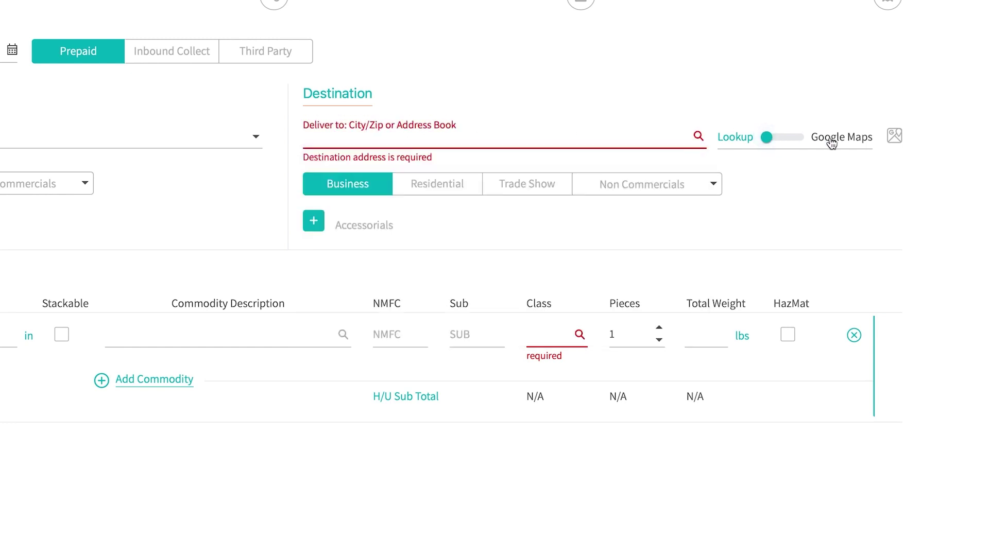
Step: Set the destination to Wrigley Field, 1060 West Addison Street, Chicago via Google Maps lookup
{"action": "left_click", "coordinate": [827, 140]}
{"action": "left_click", "coordinate": [509, 139]}
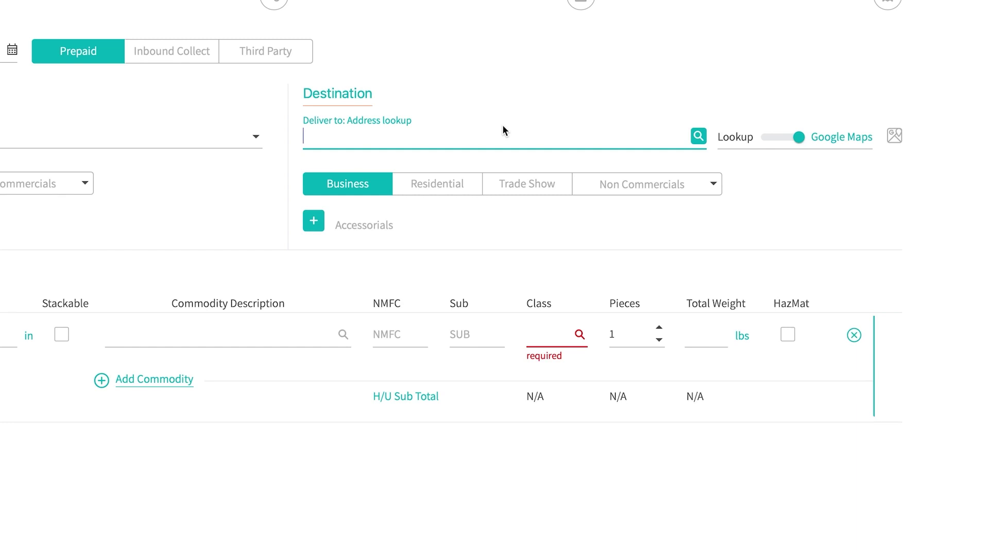
{"action": "type", "text": "wrg"}
{"action": "key", "text": "BackSpace"}
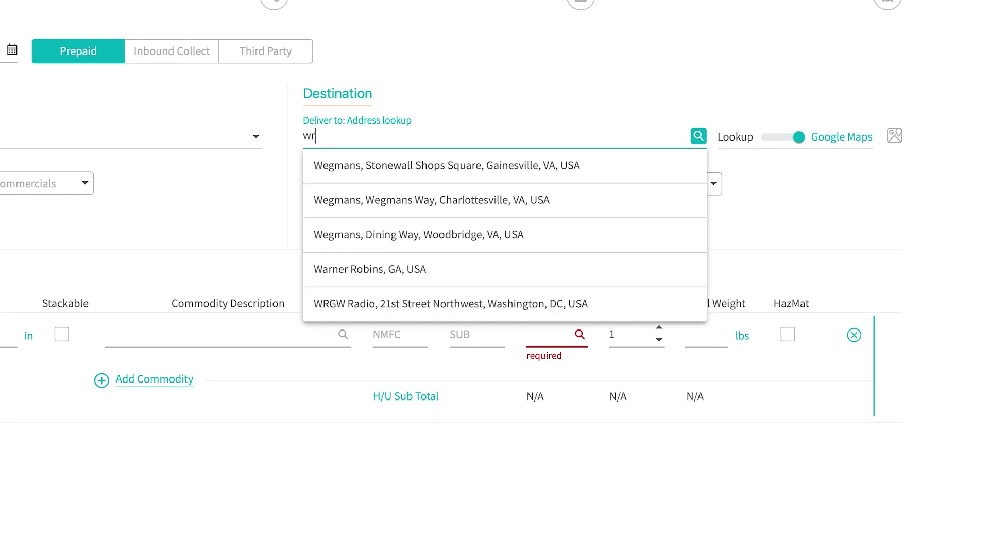
{"action": "type", "text": "igle"}
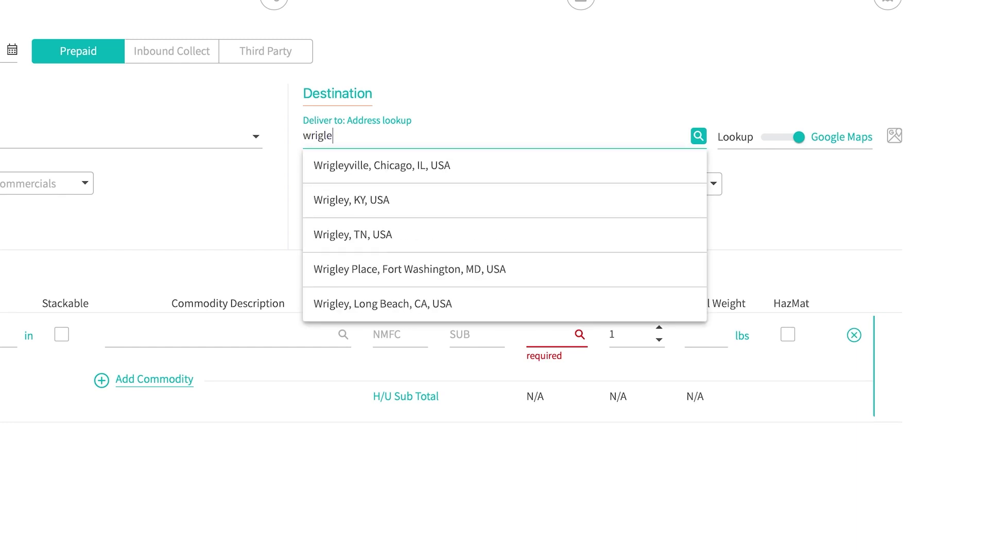
{"action": "type", "text": "y fie"}
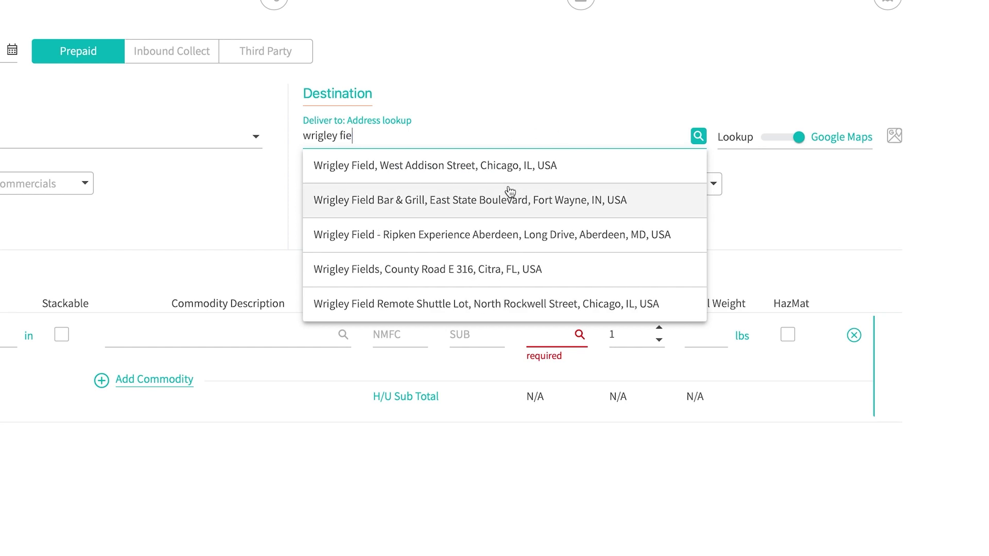
{"action": "left_click", "coordinate": [510, 166]}
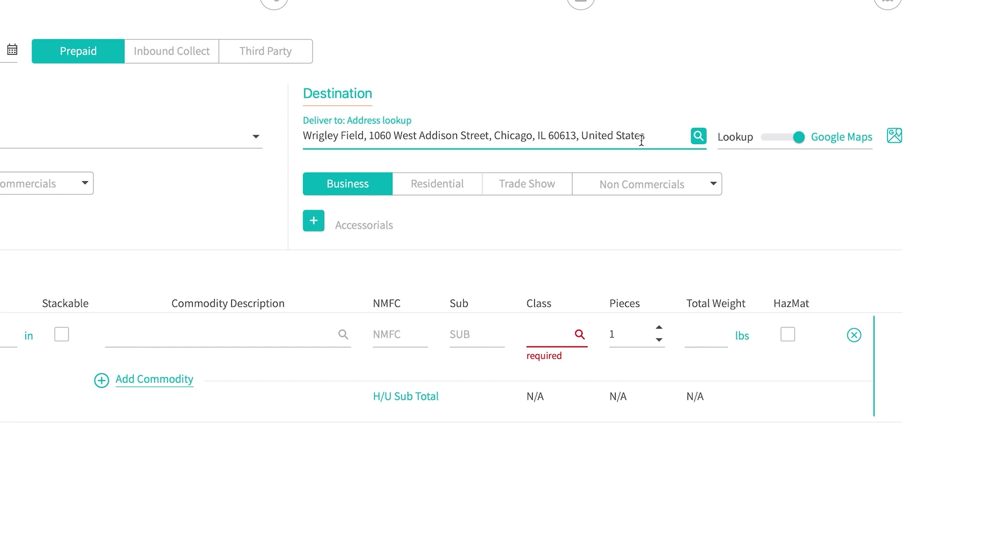
{"action": "left_click", "coordinate": [894, 137]}
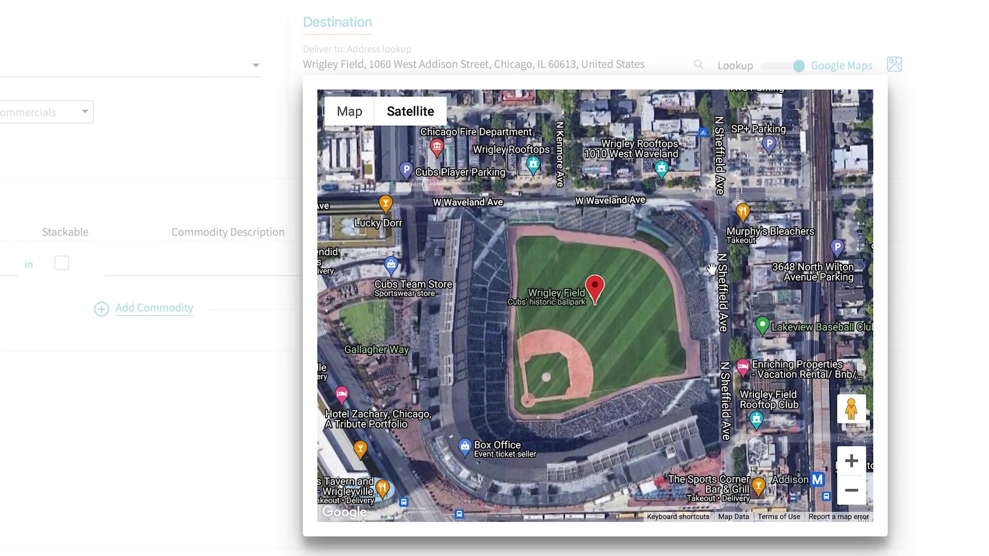
{"action": "scroll", "coordinate": [680, 278], "scroll_direction": "up", "scroll_amount": 3}
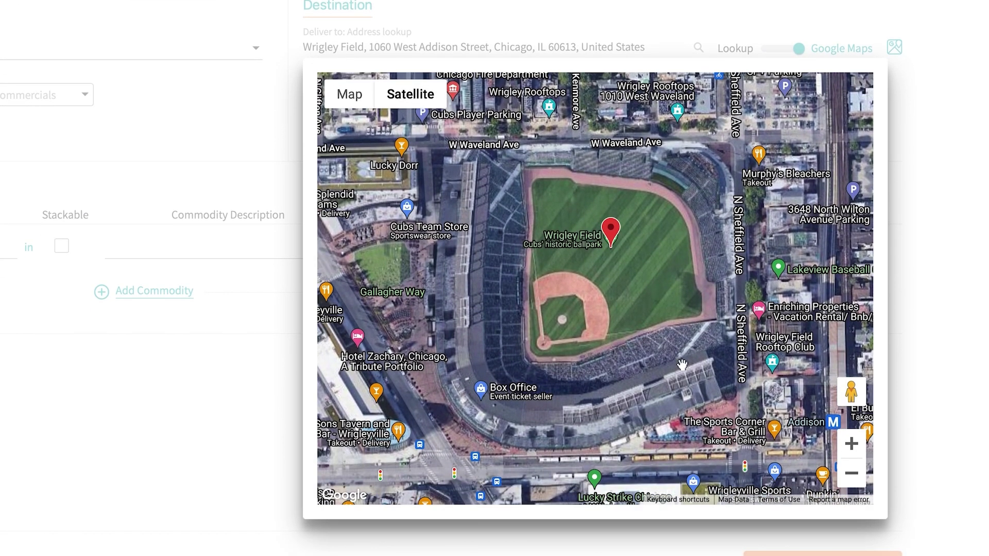
{"action": "mouse_move", "coordinate": [489, 327]}
{"action": "left_mouse_down"}
{"action": "mouse_move", "coordinate": [506, 320]}
{"action": "mouse_move", "coordinate": [560, 354]}
{"action": "left_mouse_up"}
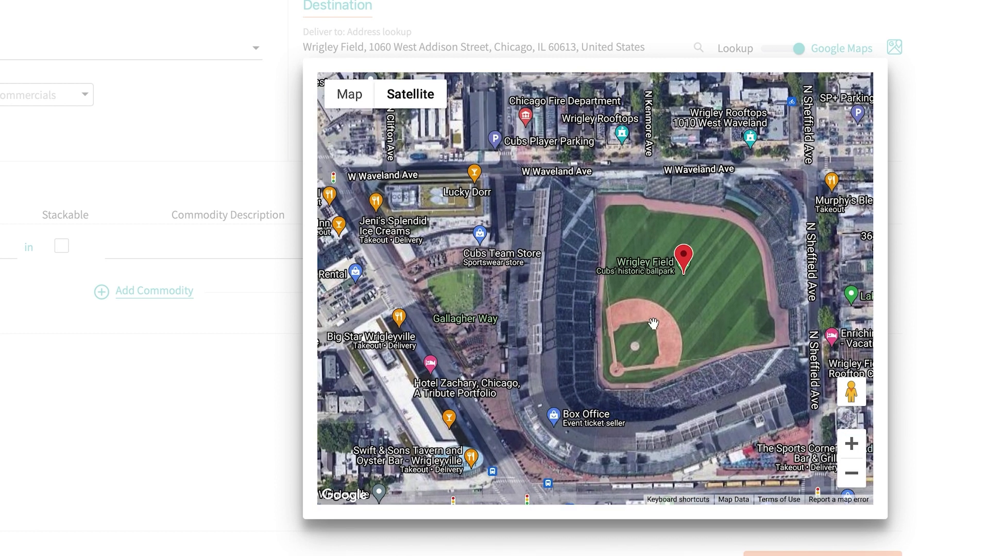
{"action": "mouse_move", "coordinate": [653, 324]}
{"action": "left_mouse_down"}
{"action": "mouse_move", "coordinate": [607, 275]}
{"action": "mouse_move", "coordinate": [618, 219]}
{"action": "left_mouse_up"}
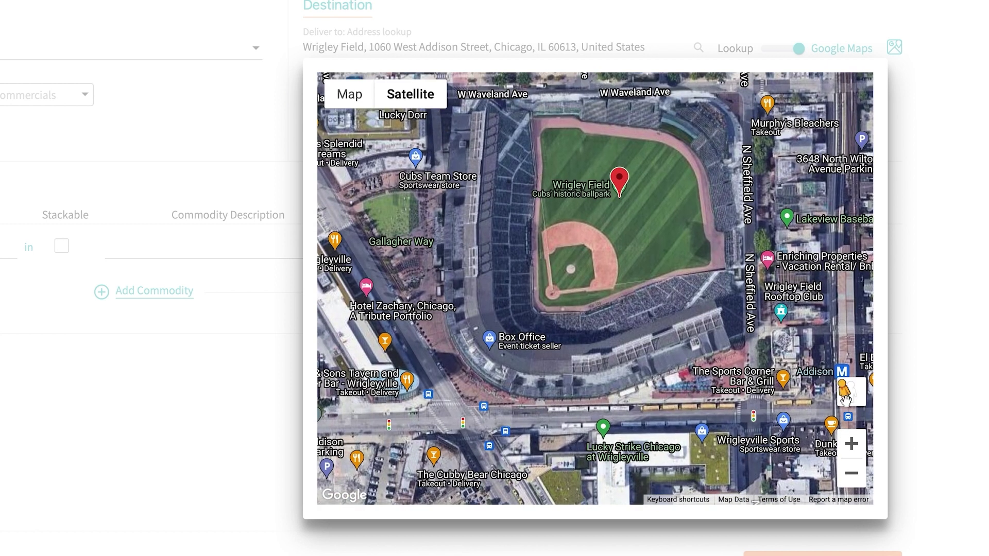
{"action": "mouse_move", "coordinate": [845, 390]}
{"action": "left_mouse_down"}
{"action": "mouse_move", "coordinate": [744, 328]}
{"action": "mouse_move", "coordinate": [496, 312]}
{"action": "mouse_move", "coordinate": [659, 297]}
{"action": "mouse_move", "coordinate": [502, 313]}
{"action": "left_mouse_up"}
{"action": "mouse_move", "coordinate": [680, 310]}
{"action": "left_mouse_down"}
{"action": "mouse_move", "coordinate": [494, 306]}
{"action": "mouse_move", "coordinate": [673, 311]}
{"action": "left_mouse_up"}
{"action": "left_click", "coordinate": [575, 18]}
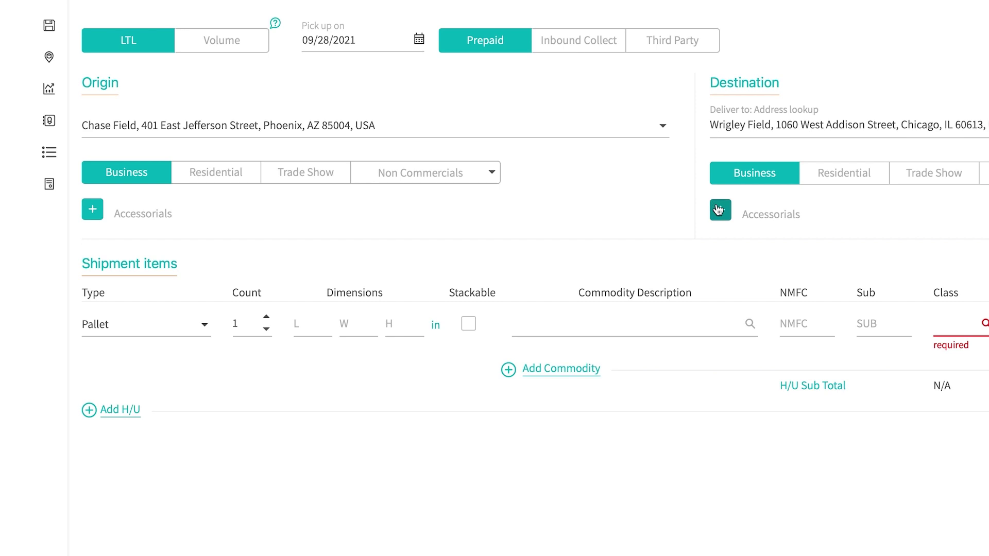
{"action": "left_click", "coordinate": [719, 210]}
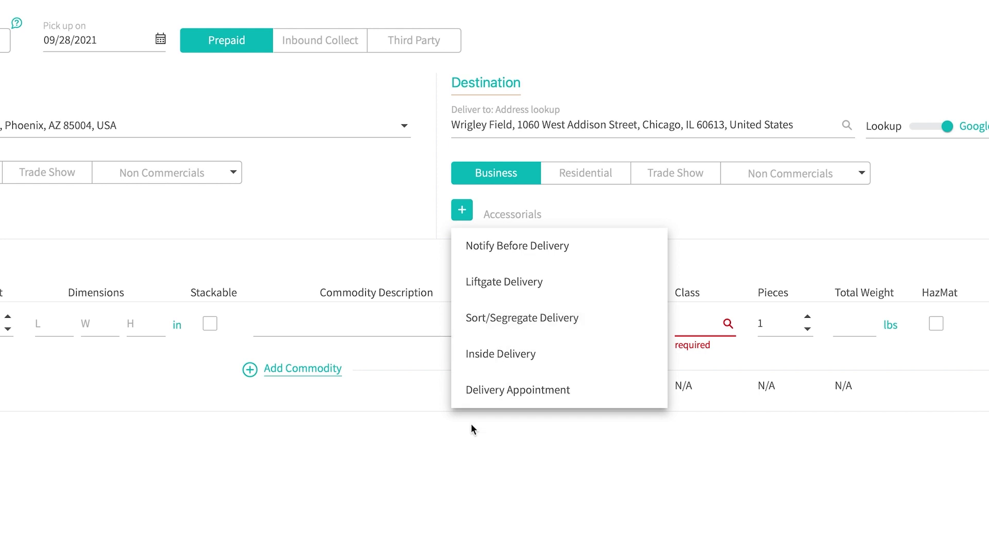
{"action": "left_click", "coordinate": [533, 221]}
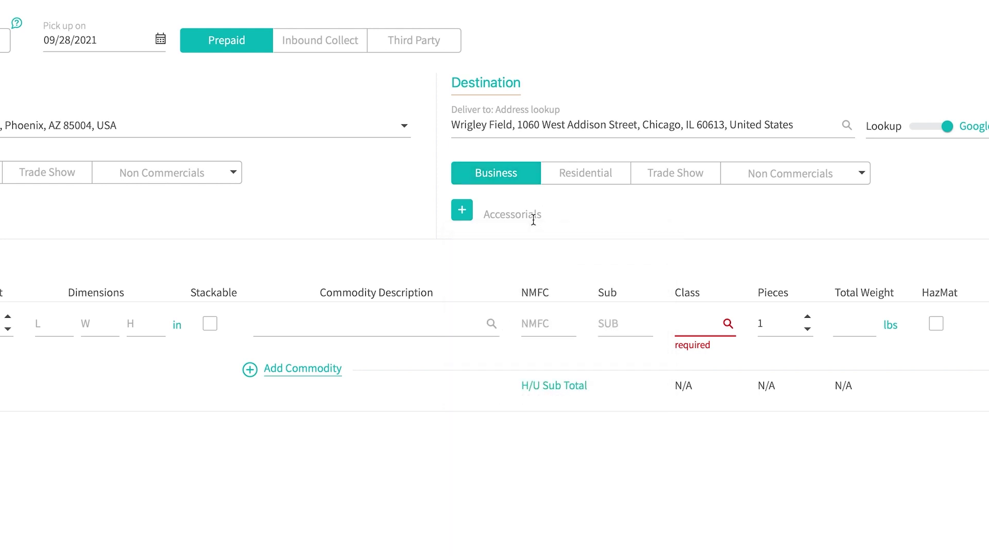
{"action": "left_click", "coordinate": [585, 174]}
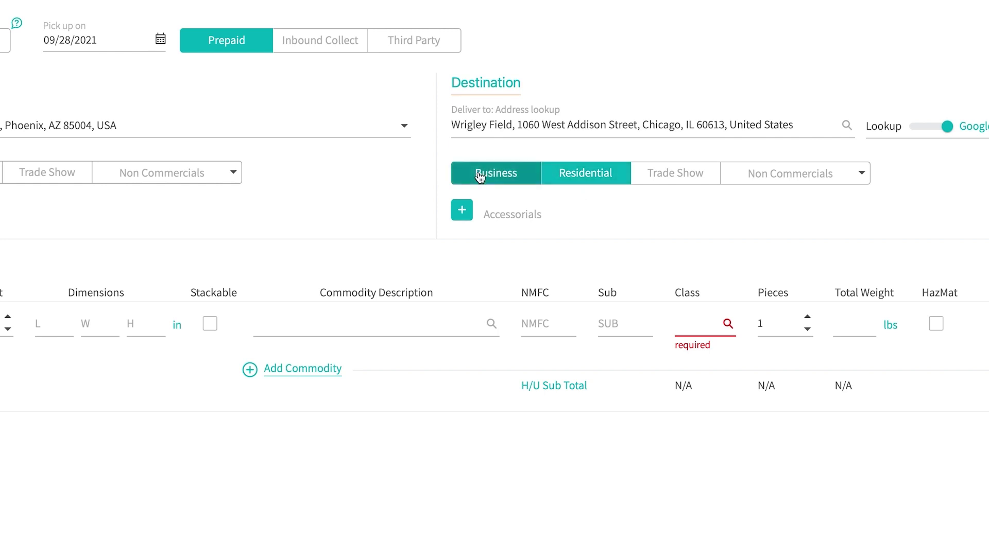
{"action": "left_click", "coordinate": [696, 178]}
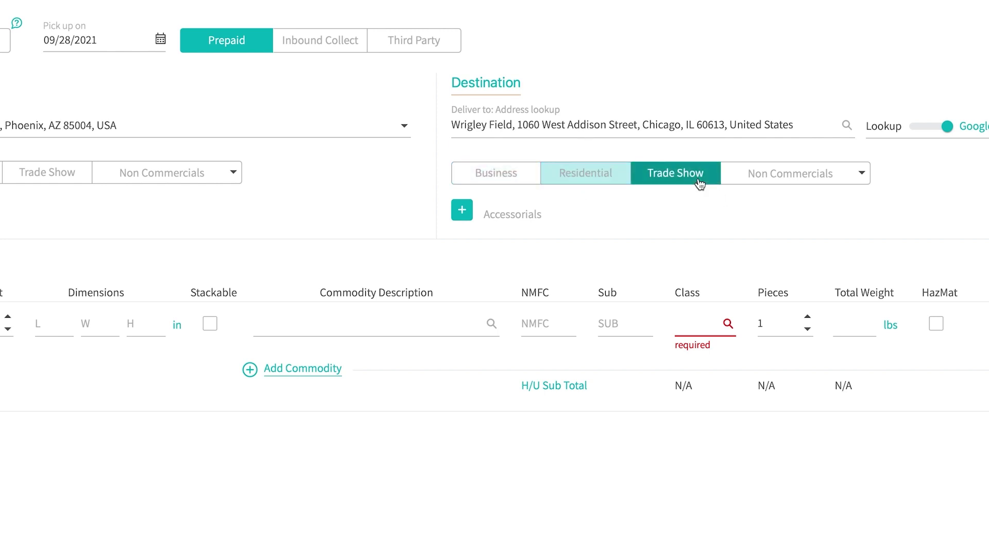
{"action": "left_click", "coordinate": [799, 173]}
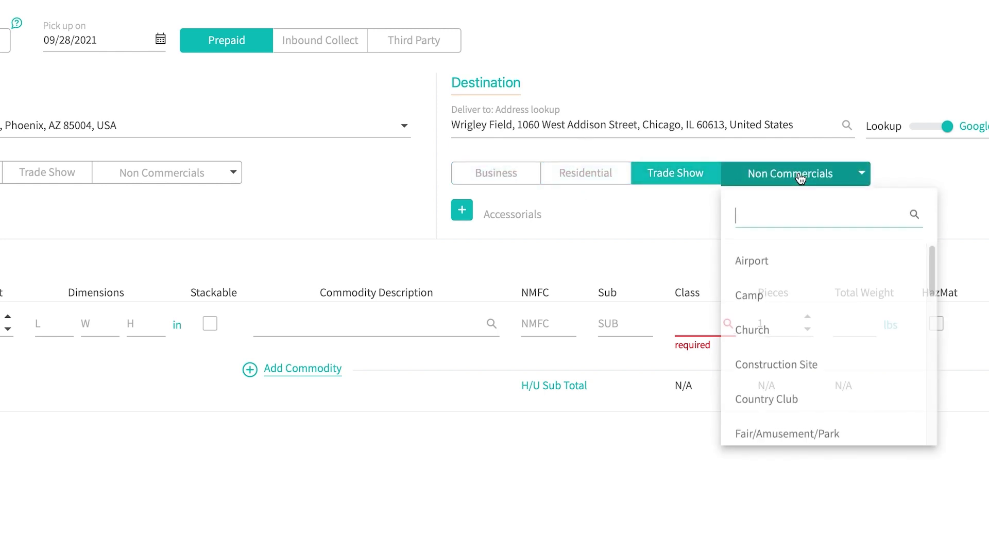
{"action": "left_click", "coordinate": [488, 174]}
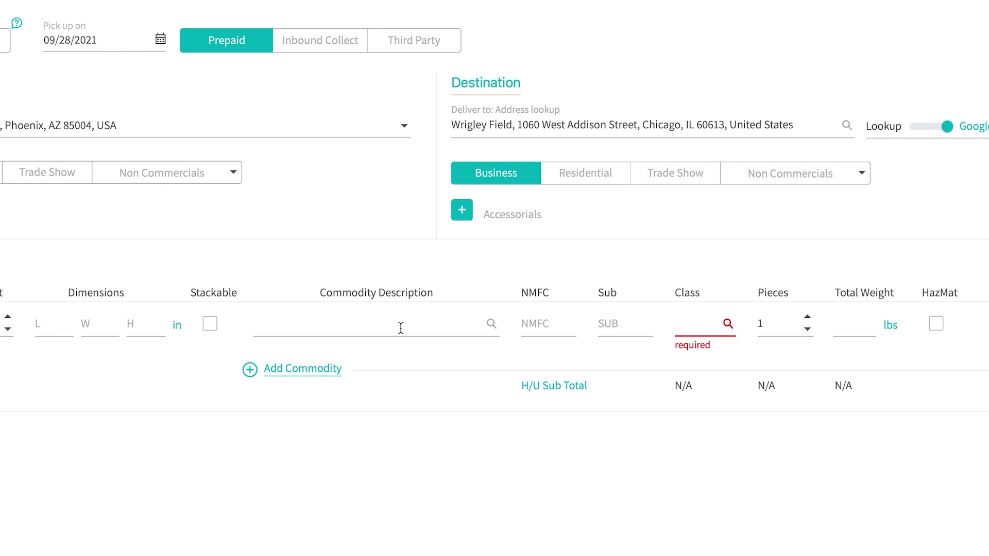
Step: Pick the saved Hammer commodity (class 55) and enter a total weight of 3500 lbs
{"action": "left_click", "coordinate": [328, 327]}
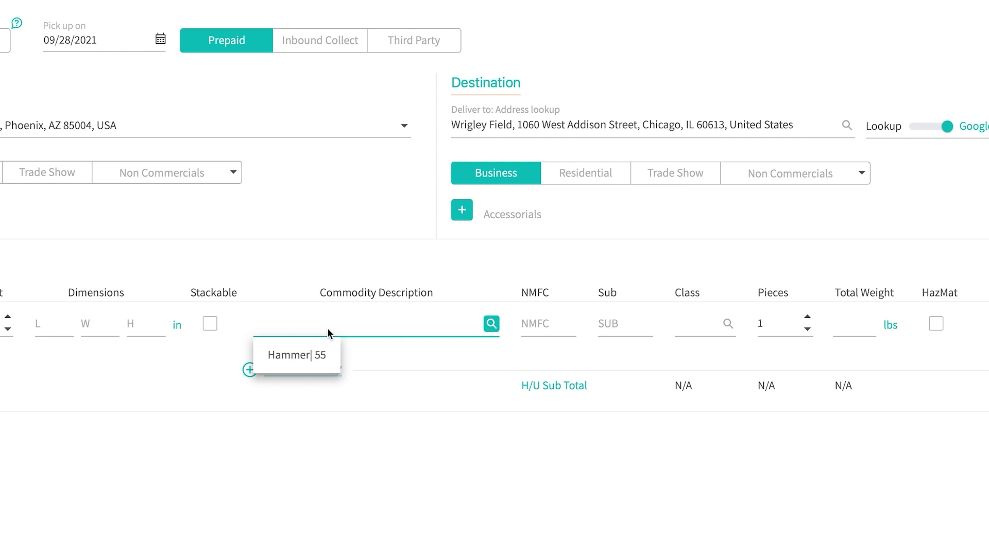
{"action": "left_click", "coordinate": [293, 363]}
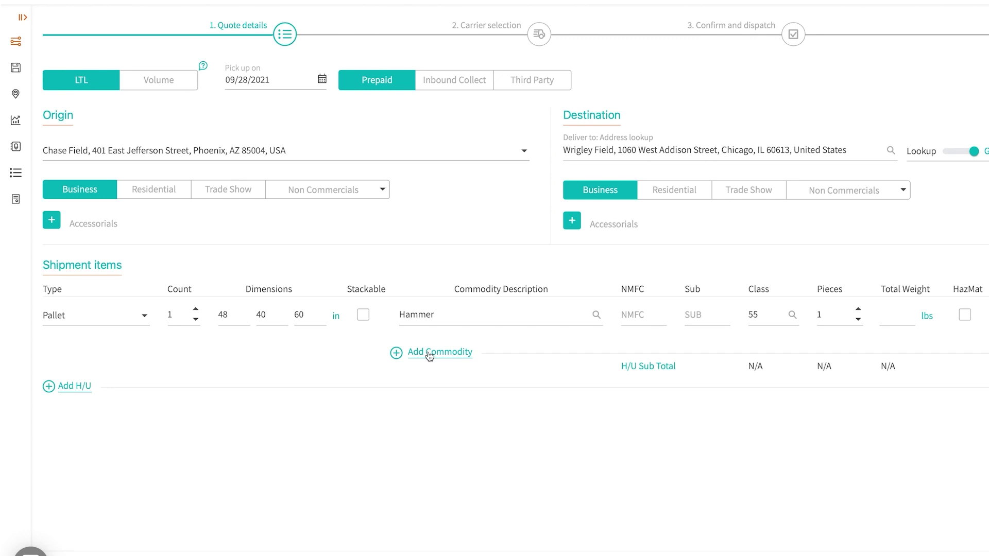
{"action": "left_click", "coordinate": [889, 314]}
{"action": "type", "text": "3500"}
{"action": "left_click", "coordinate": [895, 458]}
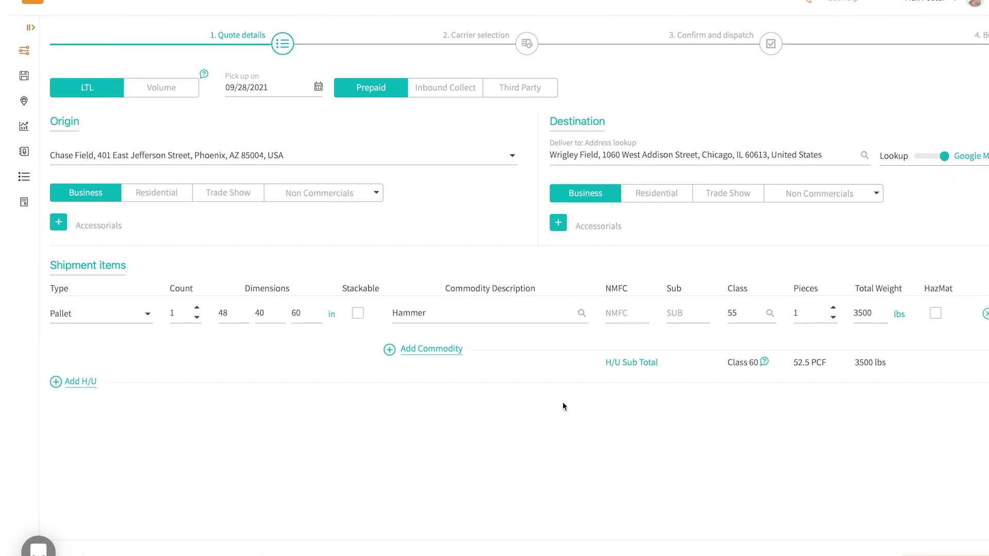
{"action": "left_click", "coordinate": [440, 345]}
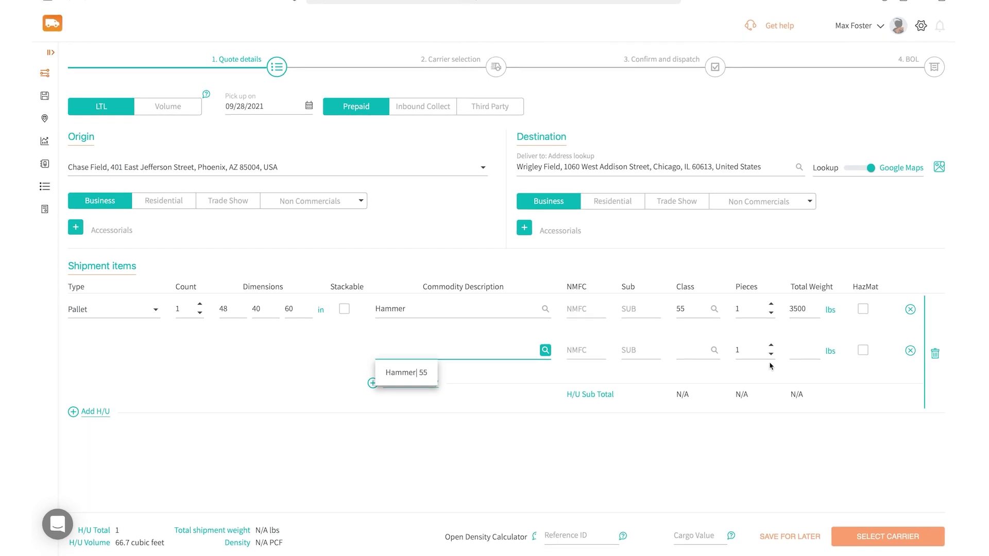
{"action": "left_click", "coordinate": [911, 351]}
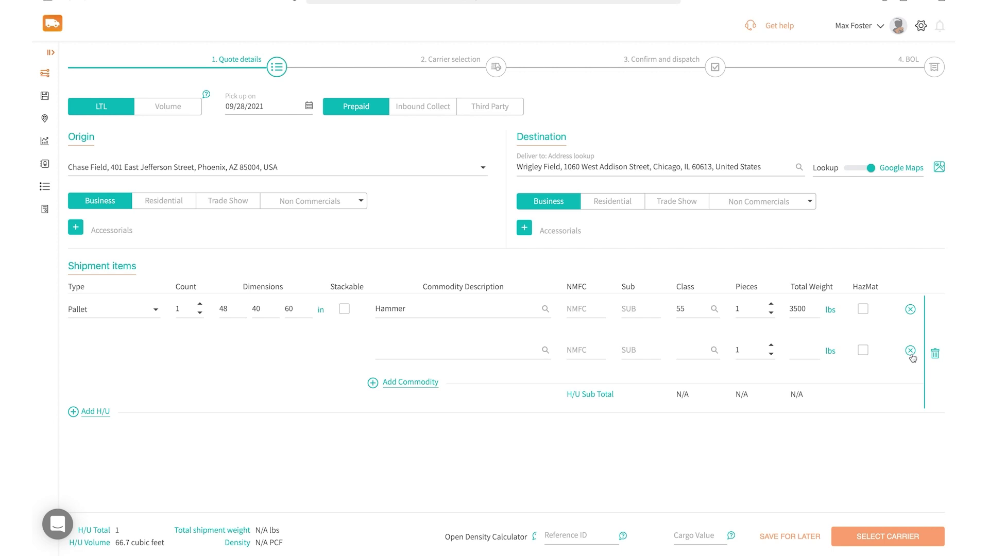
{"action": "left_click", "coordinate": [911, 351]}
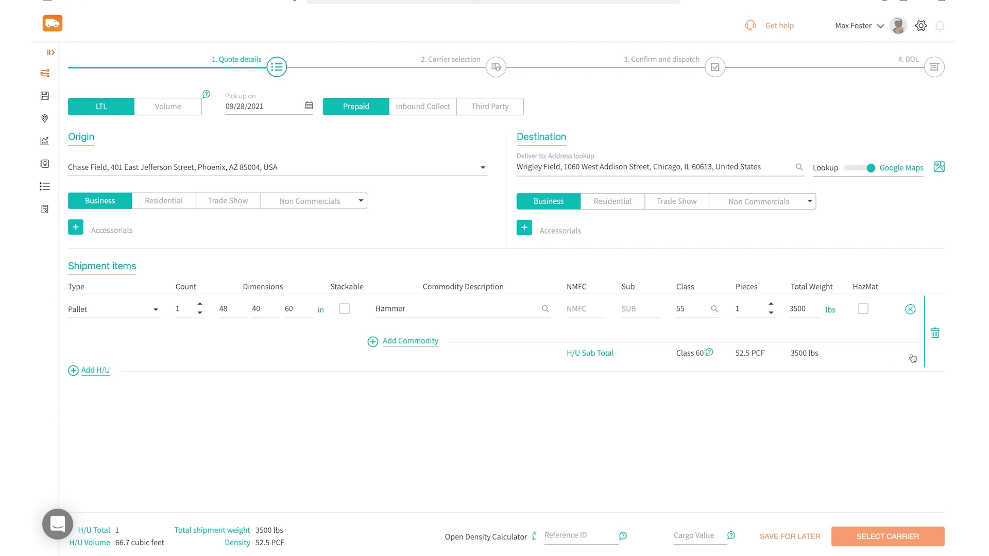
{"action": "left_click", "coordinate": [95, 370]}
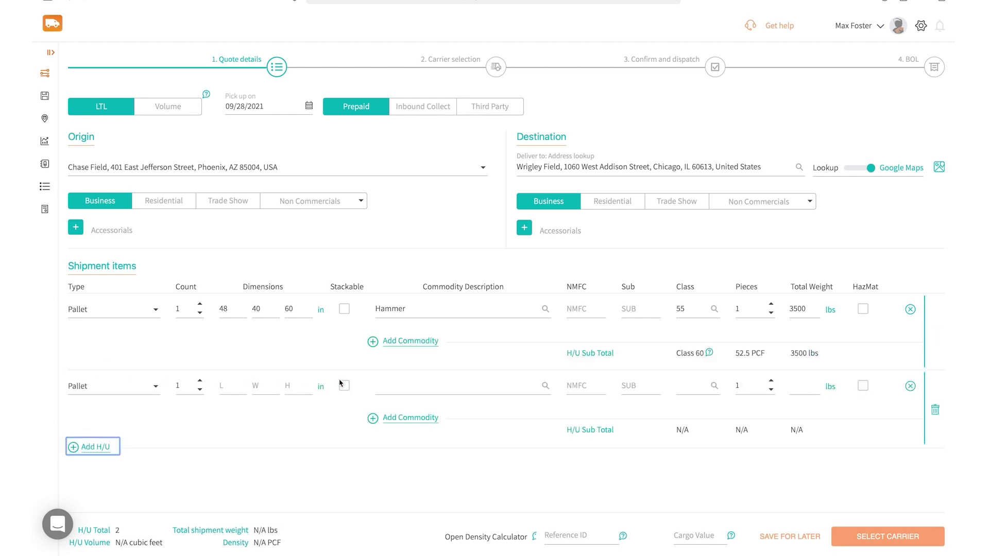
{"action": "left_click", "coordinate": [934, 409]}
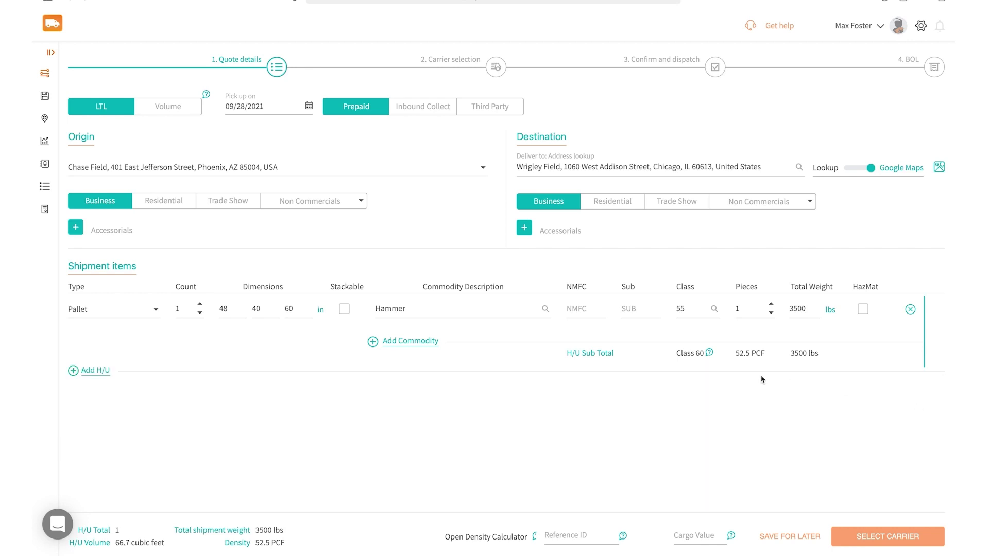
{"action": "double_click", "coordinate": [681, 309]}
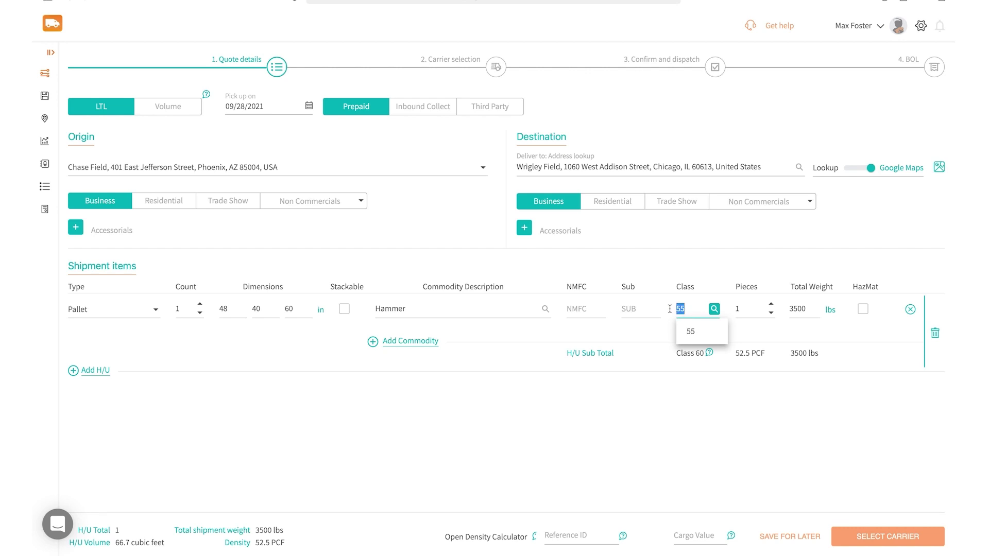
Step: Delete the Hammer line's class value 55, leaving it blank and required
{"action": "key", "text": "BackSpace"}
{"action": "left_click", "coordinate": [677, 360]}
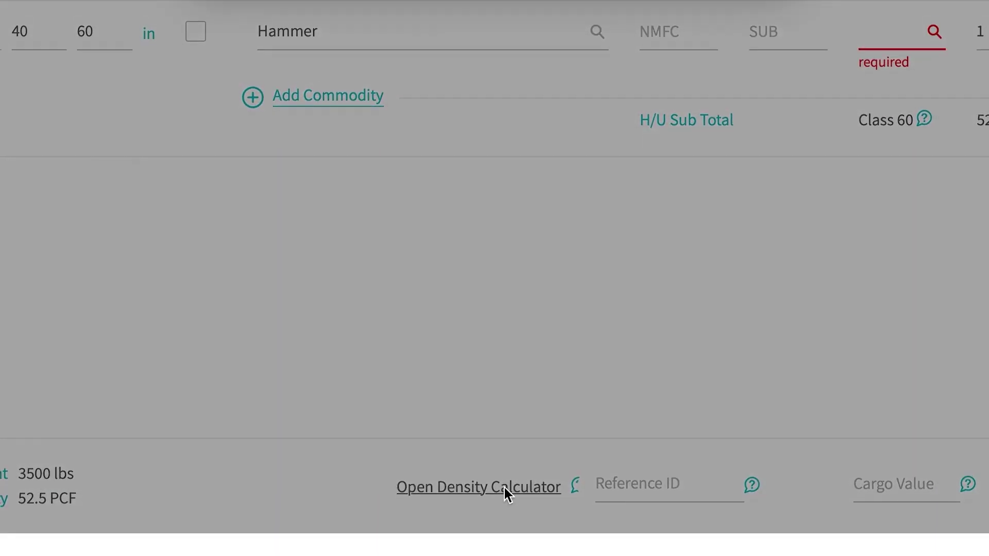
Step: Enter 48×48×48 in and 5000 lbs in the Density Calculator, yielding 78.1 PCF and class 60
{"action": "left_click", "coordinate": [506, 489]}
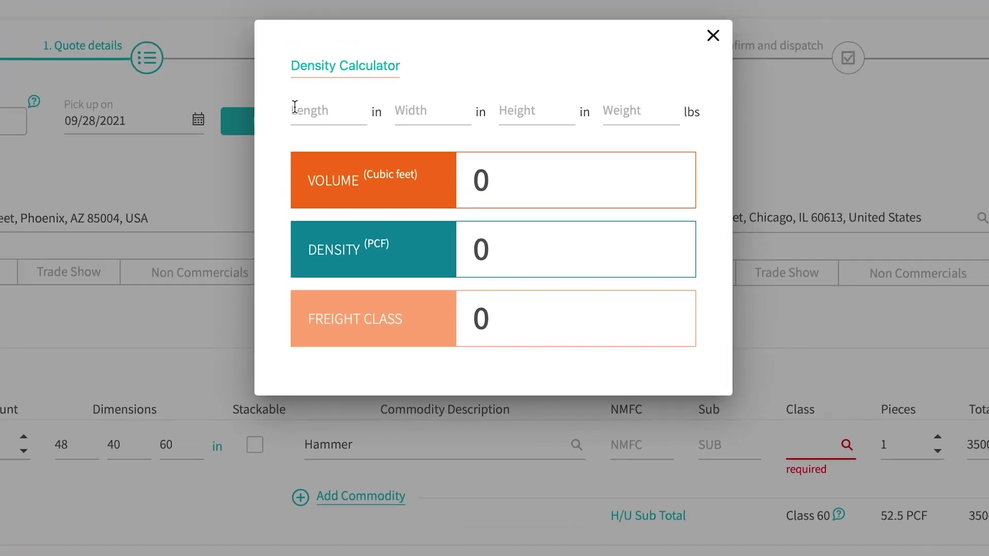
{"action": "left_click", "coordinate": [294, 108]}
{"action": "type", "text": "48"}
{"action": "key", "text": "Tab"}
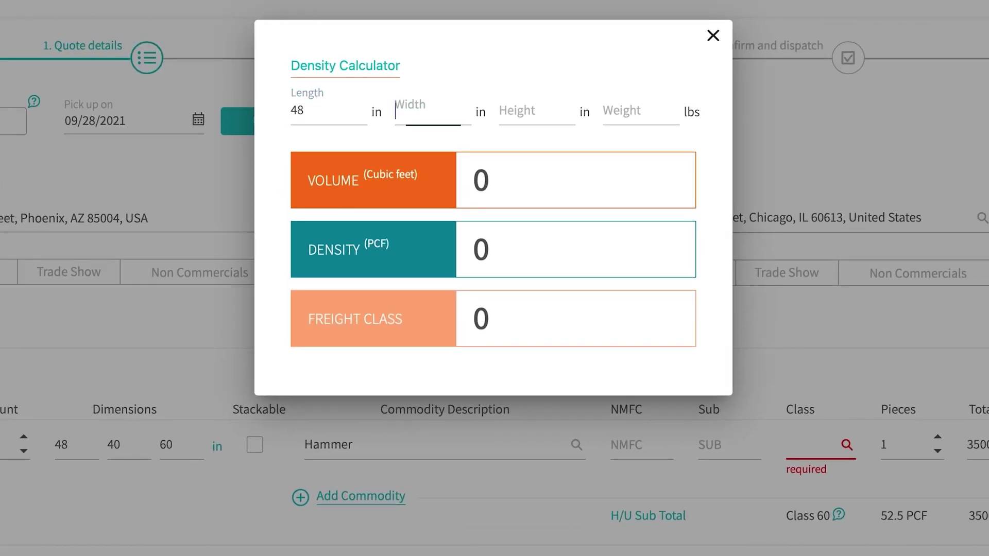
{"action": "type", "text": "48"}
{"action": "key", "text": "Tab"}
{"action": "type", "text": "48"}
{"action": "key", "text": "Tab"}
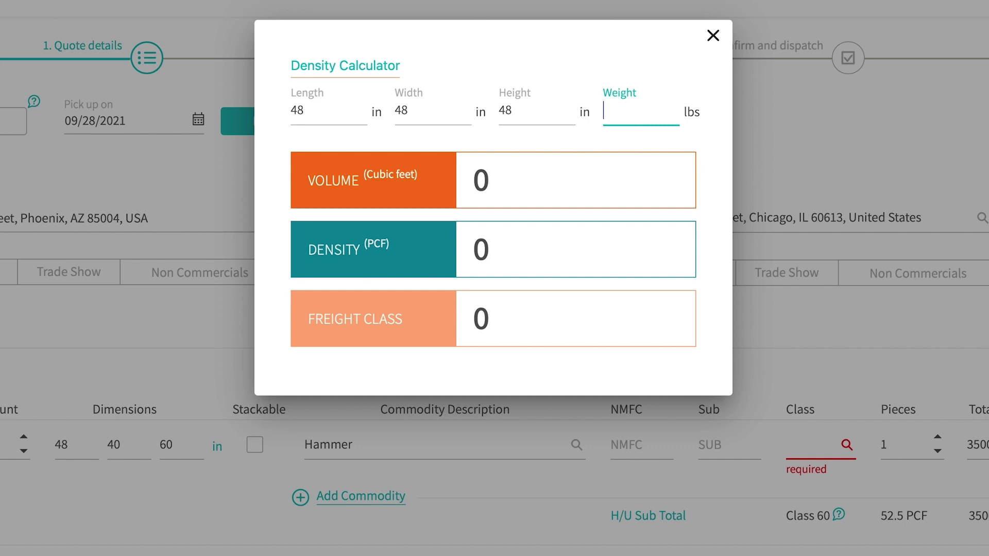
{"action": "type", "text": "500"}
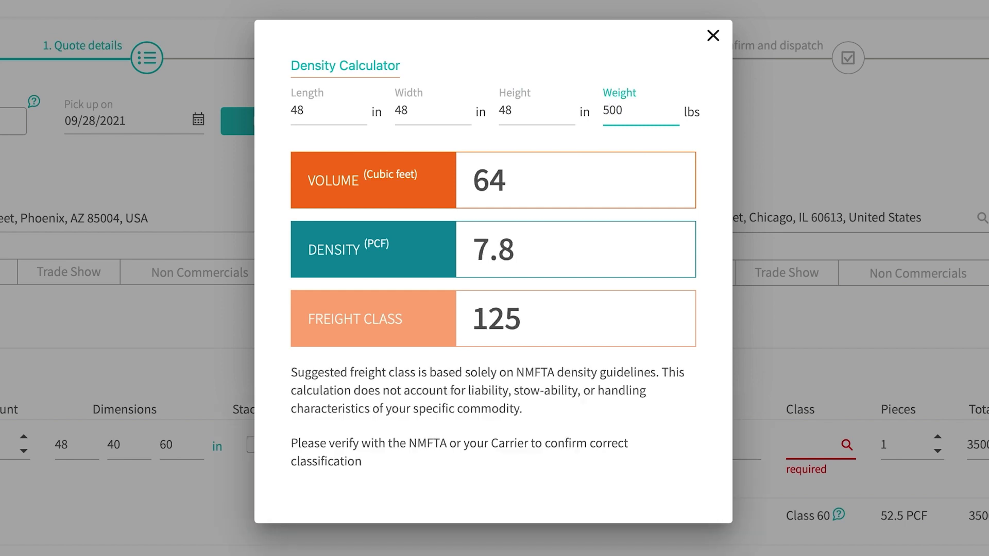
{"action": "type", "text": "0"}
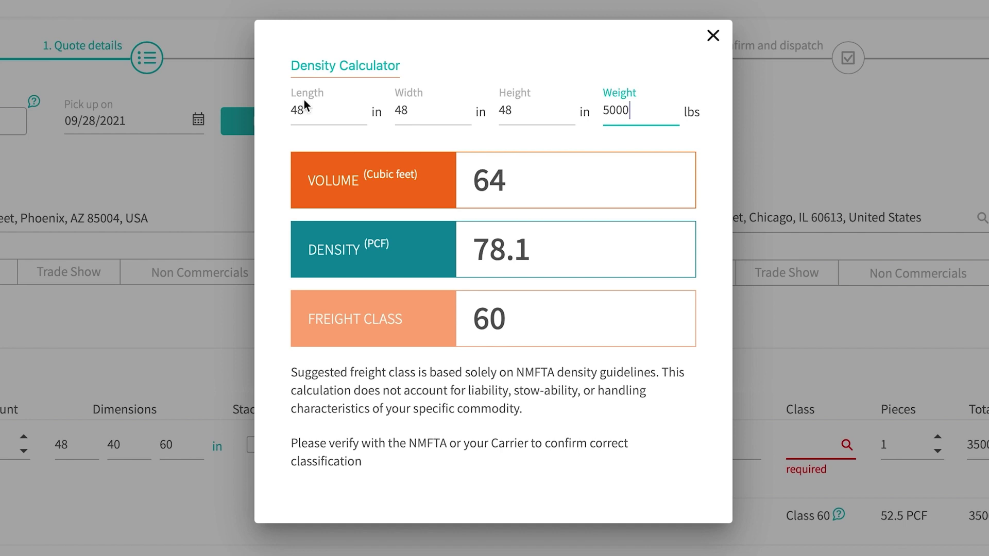
Step: Assign class 60 to the Hammer line and enter a cargo value of $4,000
{"action": "left_click", "coordinate": [713, 37]}
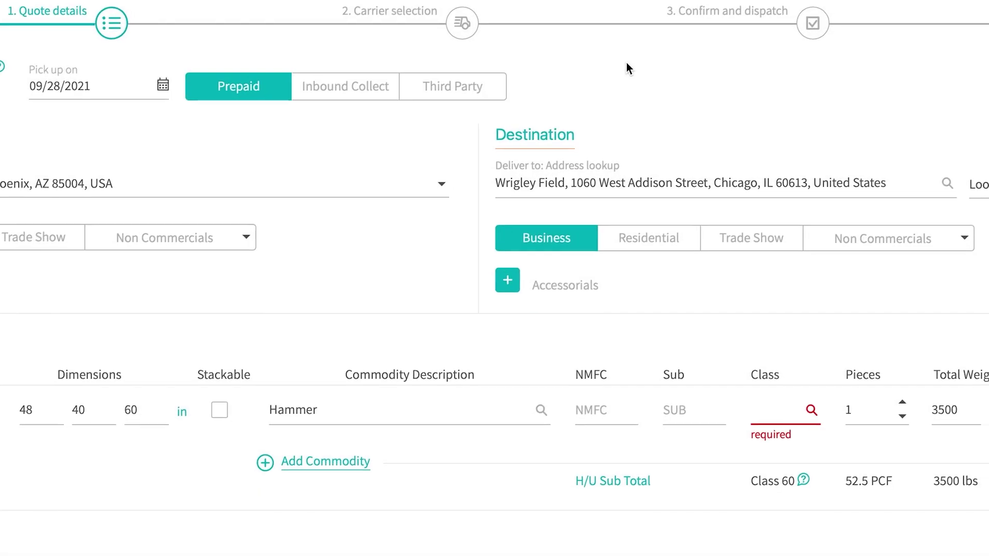
{"action": "left_click", "coordinate": [687, 326]}
{"action": "left_click", "coordinate": [686, 443]}
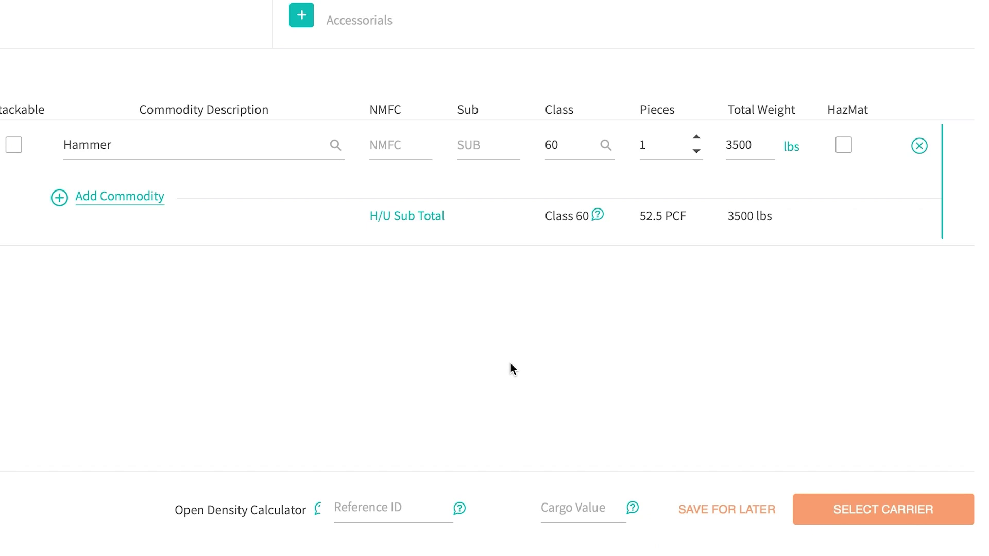
{"action": "left_click", "coordinate": [552, 496]}
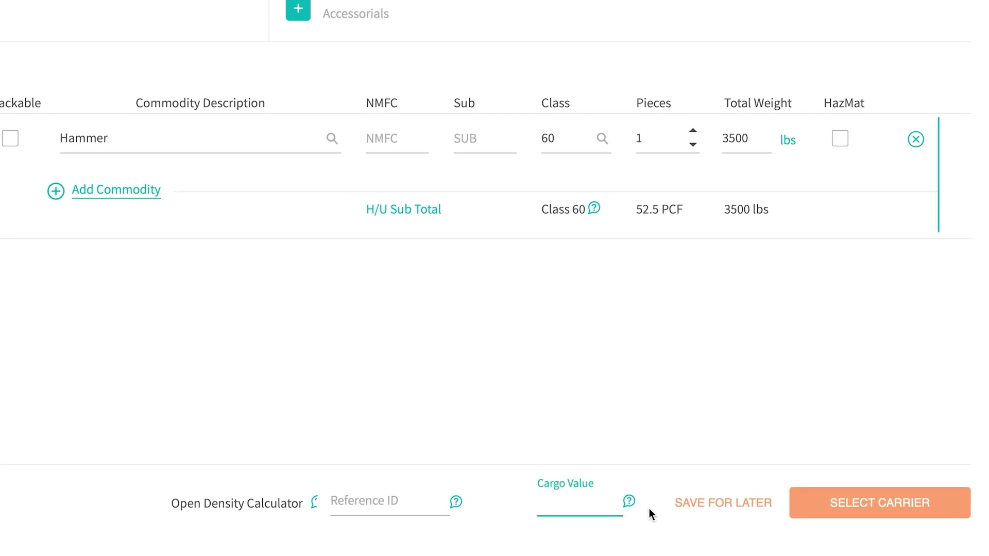
{"action": "type", "text": "0.40"}
{"action": "type", "text": "000"}
{"action": "type", "text": "0"}
Step: Load the carrier rate grid and select the Saia Standard $752.23 quote
{"action": "left_click", "coordinate": [825, 497]}
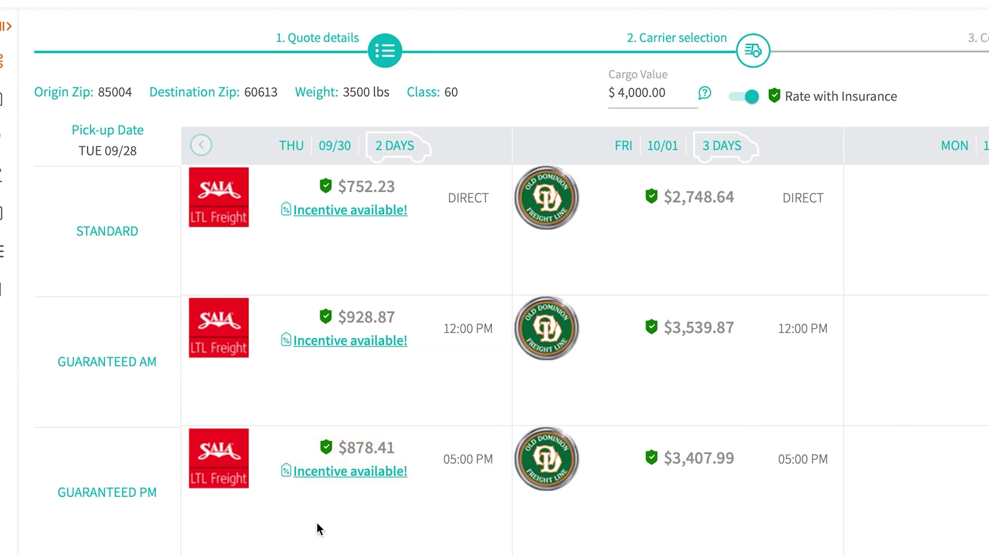
{"action": "mouse_move", "coordinate": [352, 182]}
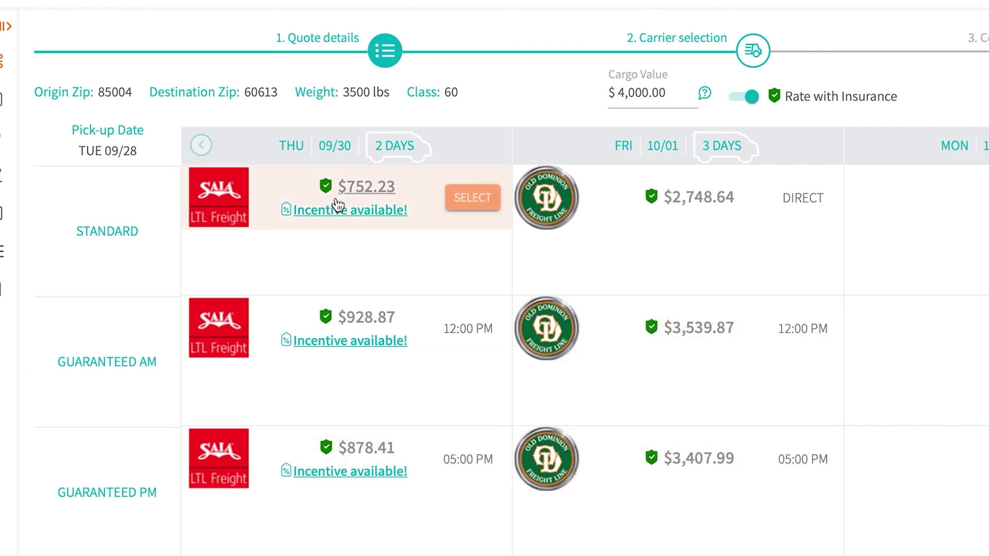
{"action": "left_click", "coordinate": [363, 188]}
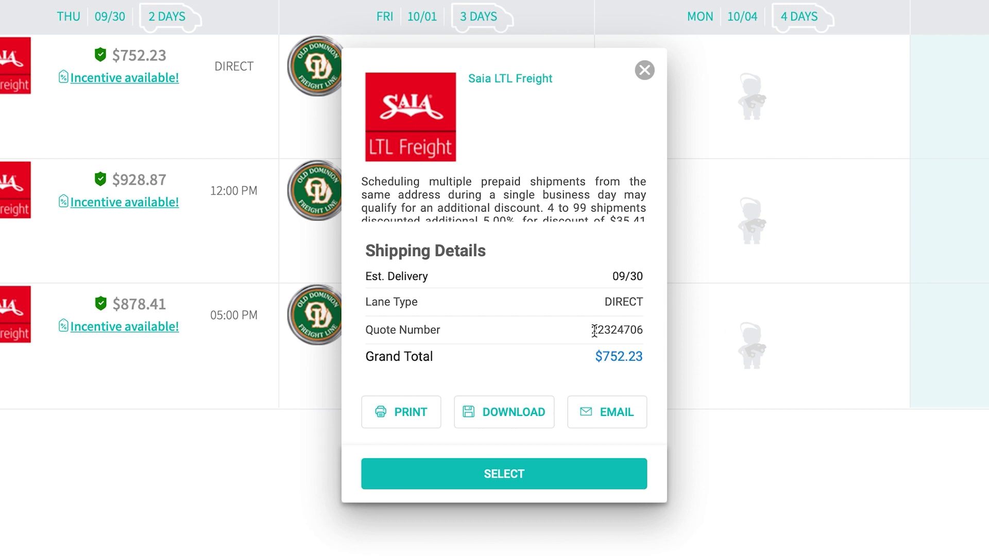
Step: Select quote number 22324706 and expand the grand total's price breakdown with $44.12 insurance
{"action": "left_click_drag", "start_coordinate": [592, 330], "coordinate": [655, 332]}
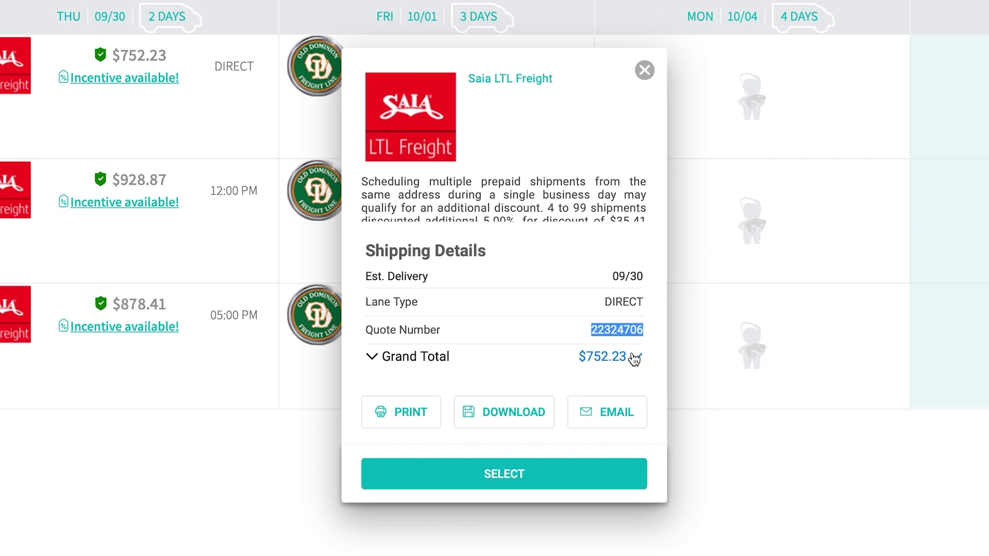
{"action": "left_click", "coordinate": [635, 359]}
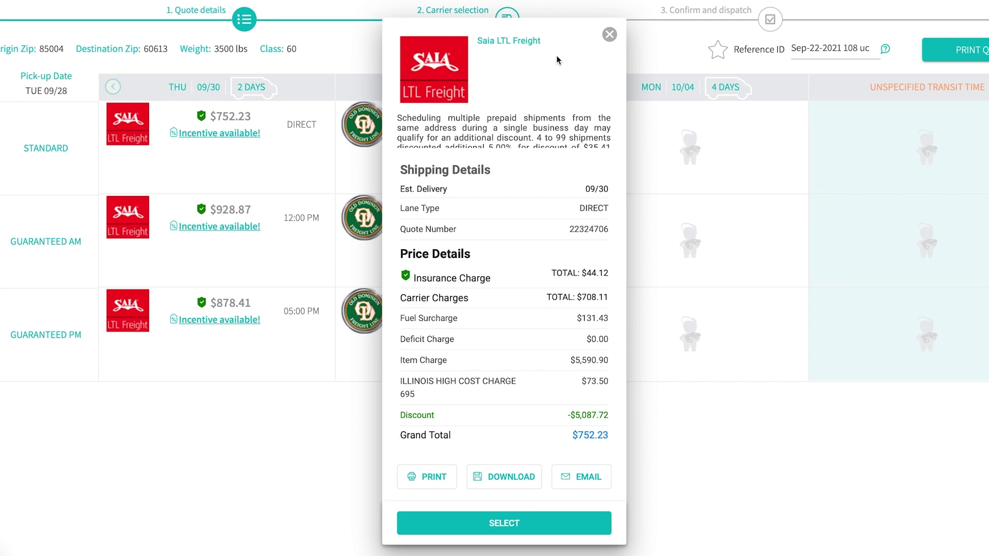
Step: Replace the quote's Reference ID with 'ChaseField' and save it after closing the Saia details
{"action": "left_click", "coordinate": [610, 35]}
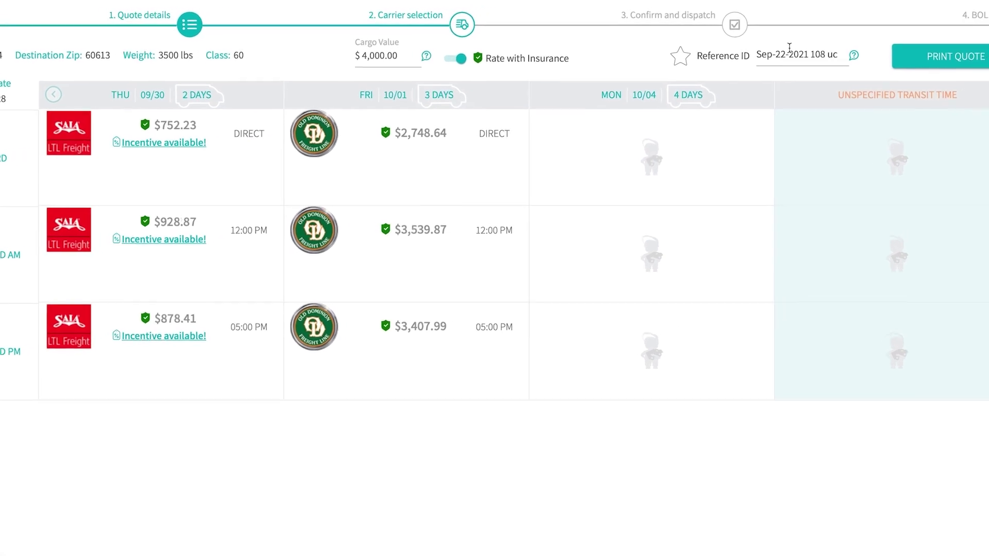
{"action": "left_click_drag", "start_coordinate": [868, 48], "coordinate": [791, 48]}
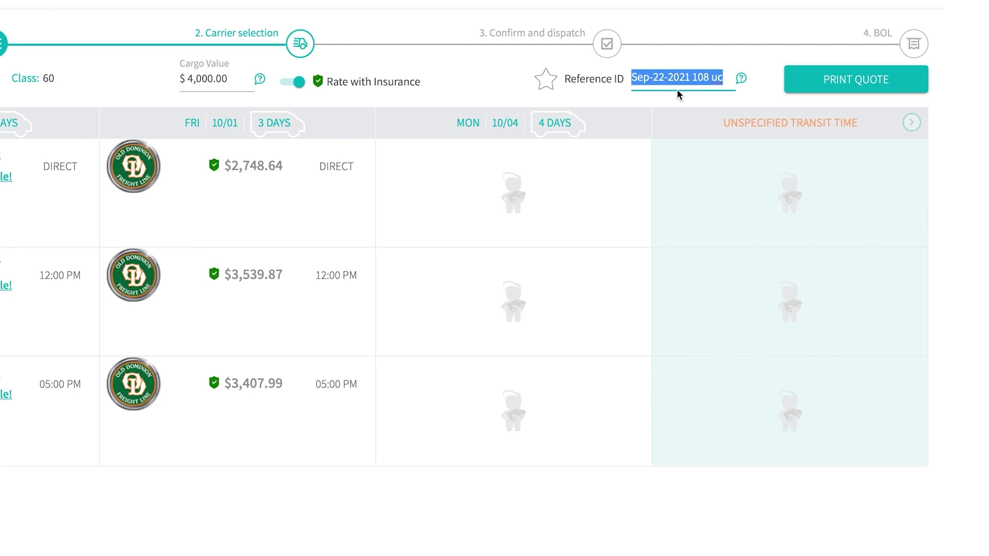
{"action": "type", "text": "Chase"}
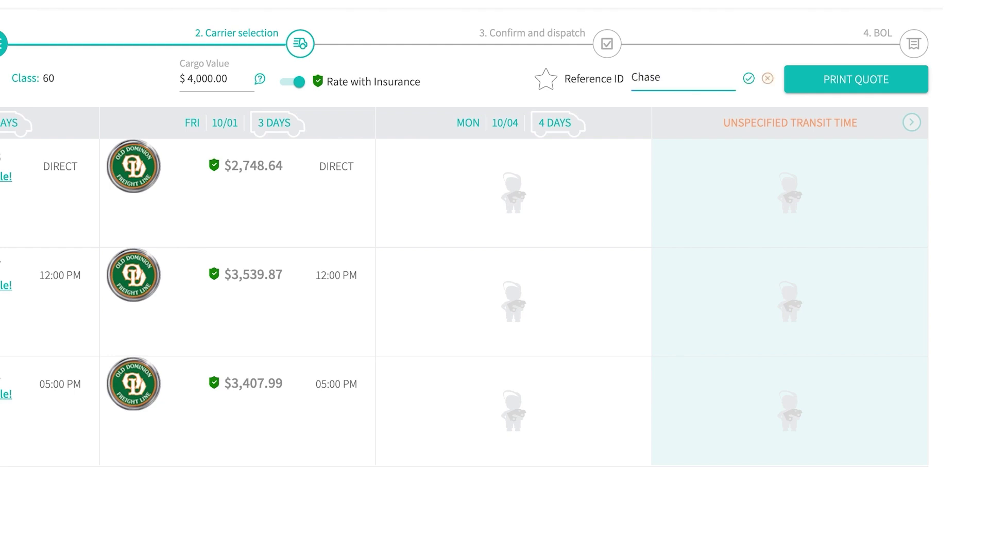
{"action": "type", "text": "Field"}
{"action": "left_click", "coordinate": [748, 78]}
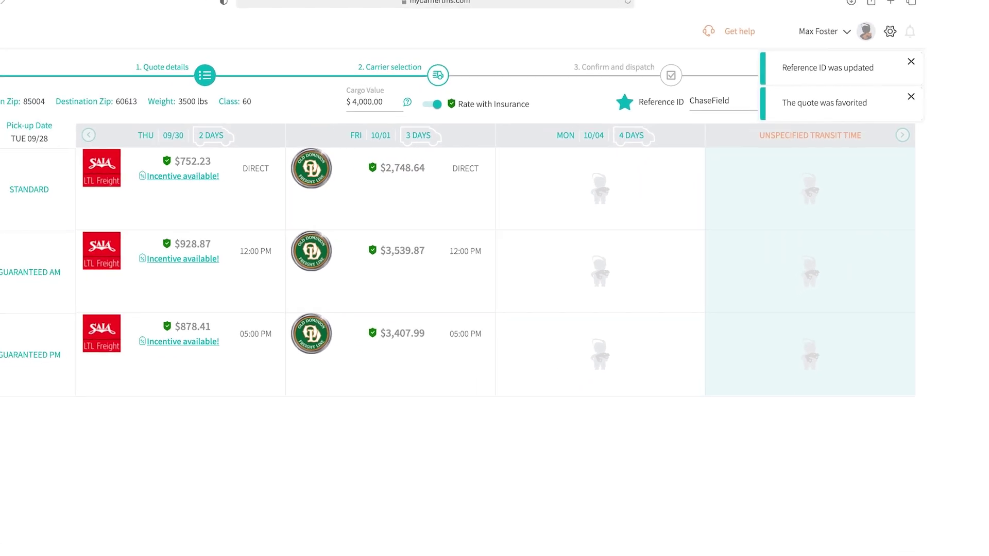
Step: Navigate from the quote via the logo and sidebar to Quote History listing the ChaseField quote
{"action": "left_click", "coordinate": [58, 48]}
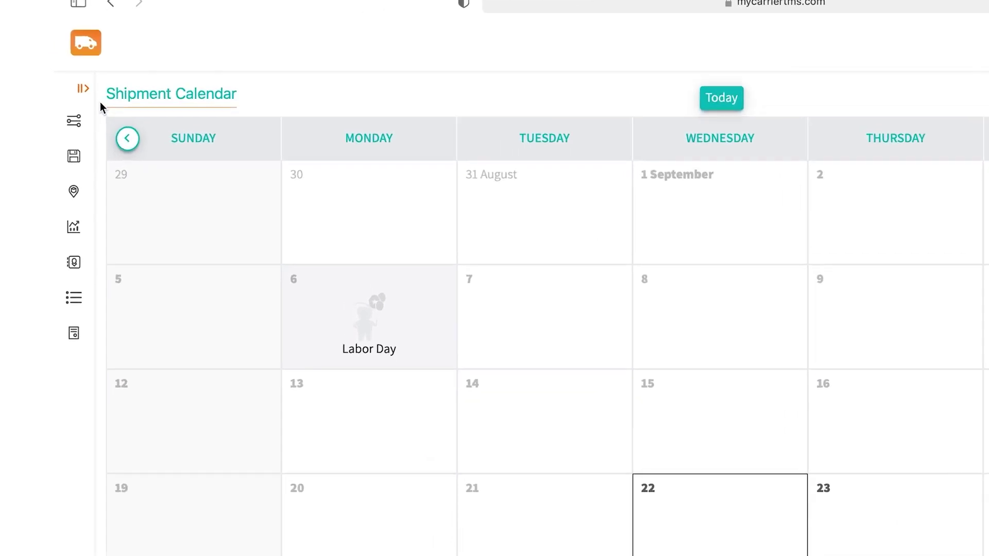
{"action": "left_click", "coordinate": [98, 100]}
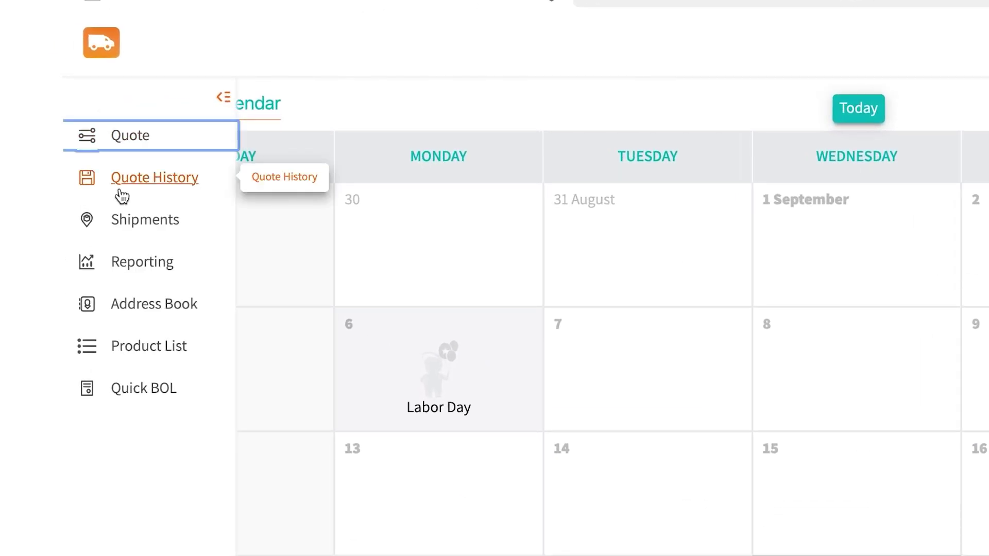
{"action": "left_click", "coordinate": [139, 181]}
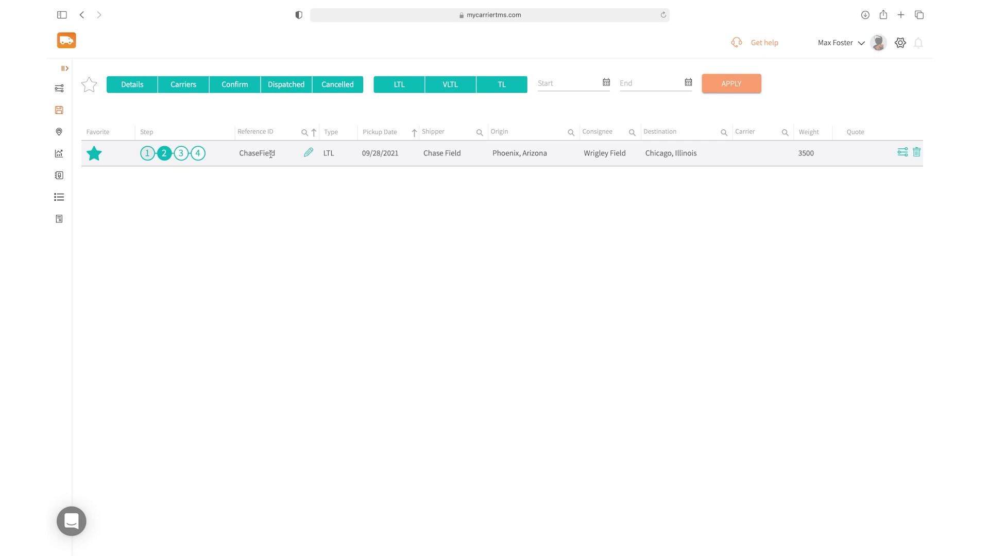
Step: Filter Quote History to favorites and reopen the ChaseField quote at its carrier rates
{"action": "left_click_drag", "start_coordinate": [275, 154], "coordinate": [263, 153]}
{"action": "left_click", "coordinate": [238, 152]}
{"action": "left_click", "coordinate": [90, 85]}
{"action": "left_click", "coordinate": [902, 153]}
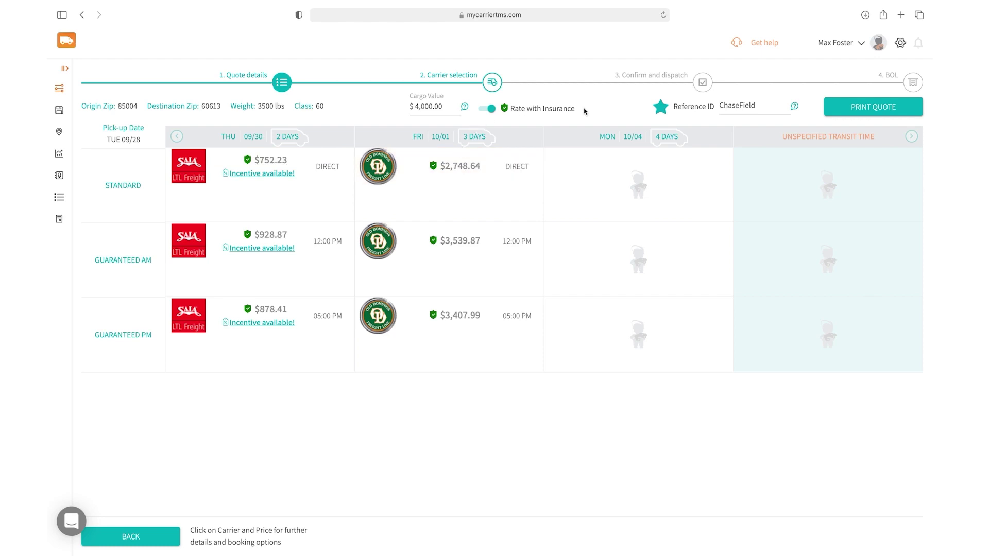
Step: Switch off Rate with Insurance and select Saia's $708.11 standard rate, prompting the cargo insurance offer
{"action": "left_click", "coordinate": [493, 108]}
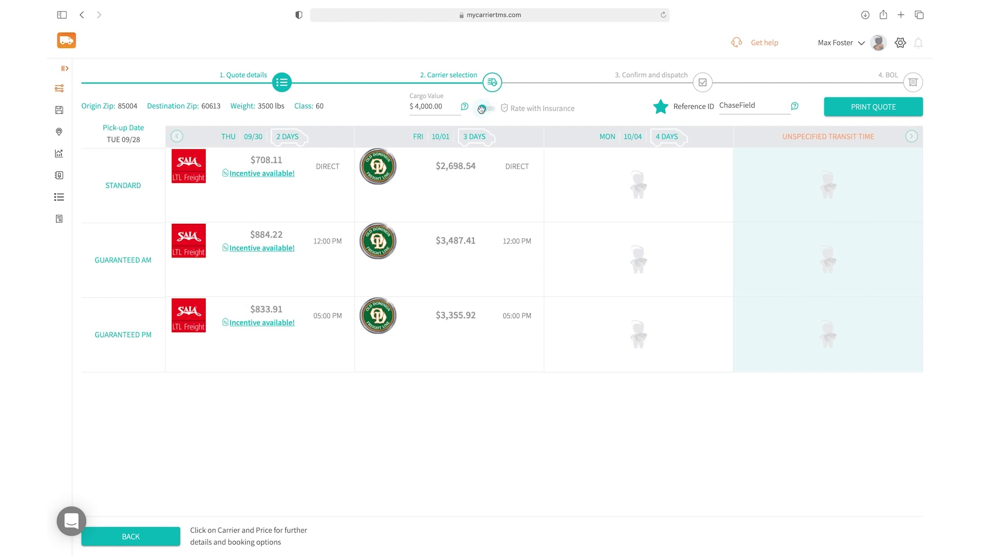
{"action": "mouse_move", "coordinate": [266, 167]}
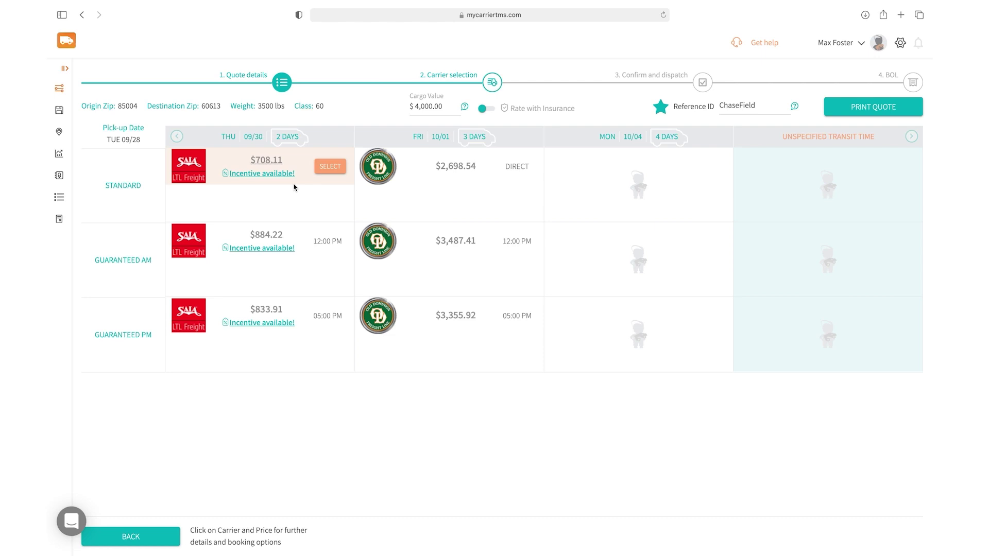
{"action": "left_click", "coordinate": [330, 166]}
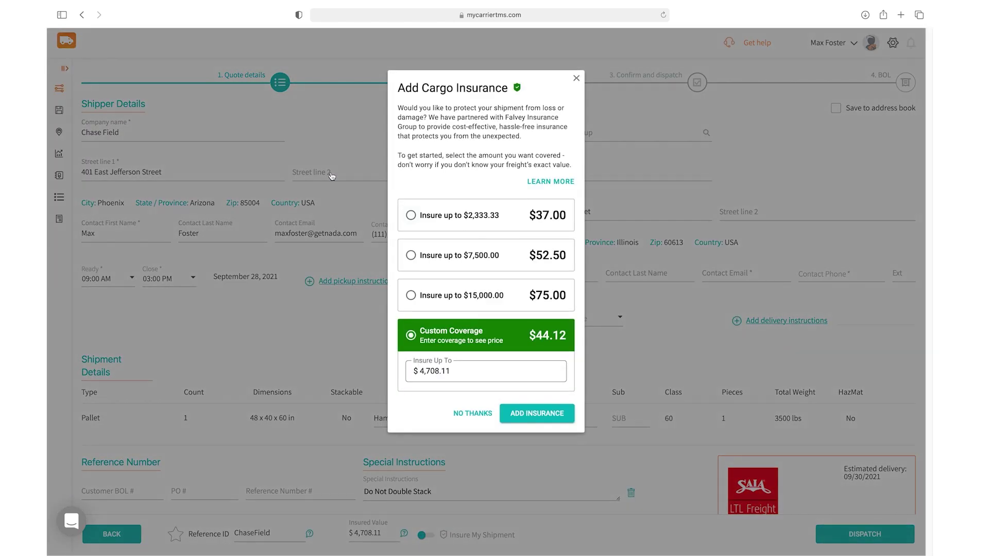